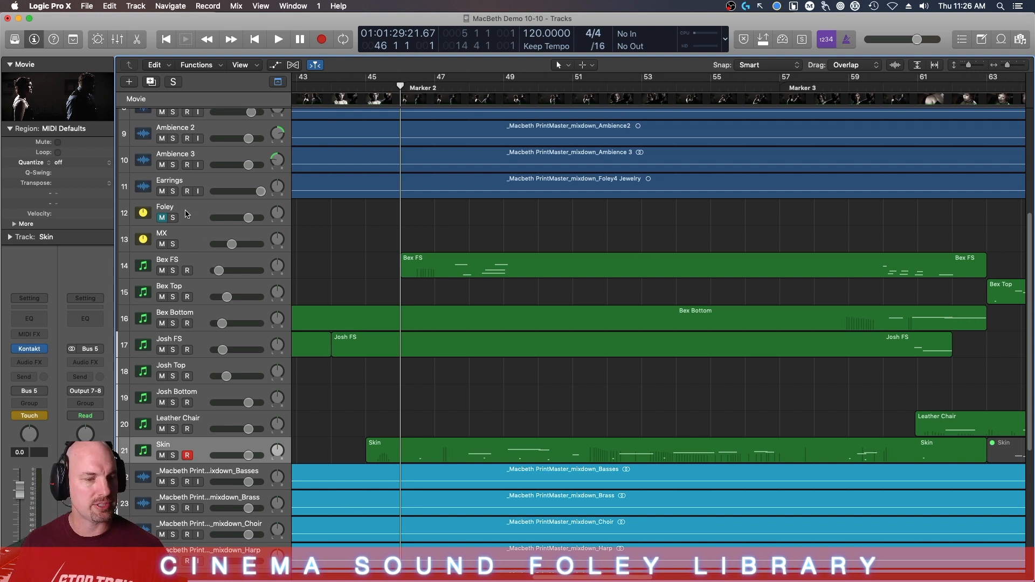
Step: Open the movie in a floating window and play the scene from Marker 2 with the Foley track muted
{"action": "left_click", "coordinate": [186, 213]}
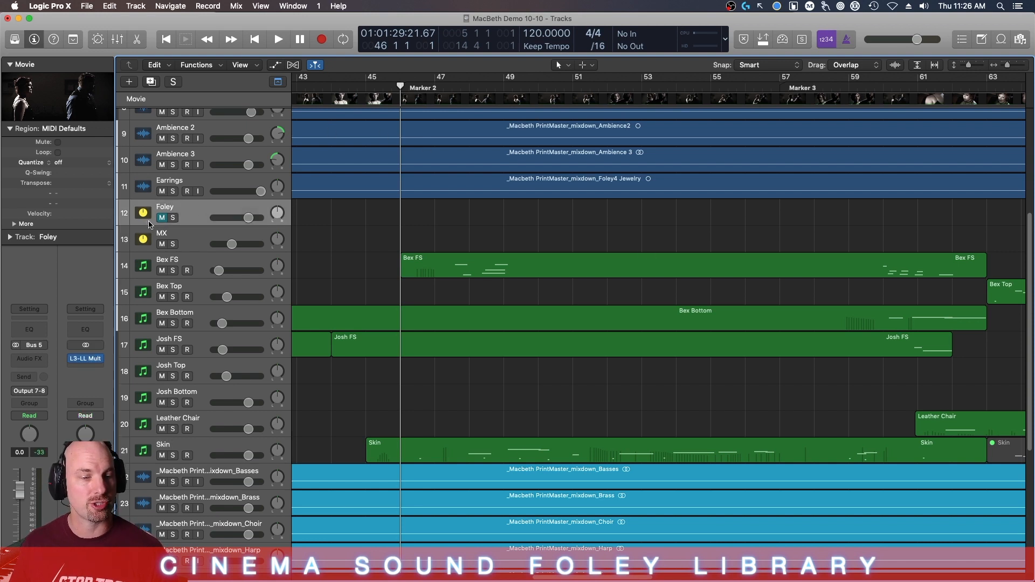
{"action": "left_click", "coordinate": [91, 108]}
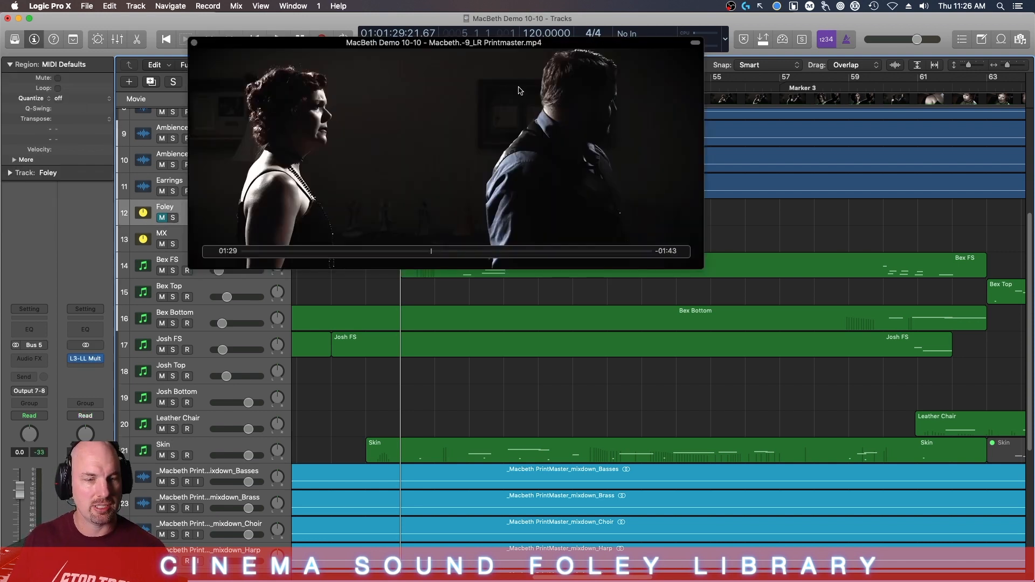
{"action": "left_click_drag", "start_coordinate": [549, 55], "coordinate": [578, 48]}
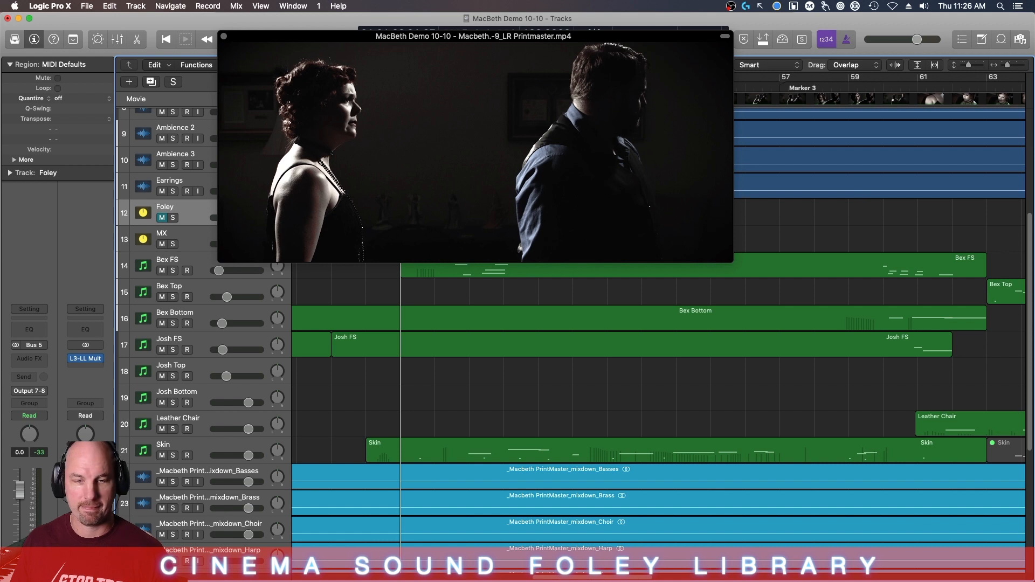
{"action": "key", "text": "space"}
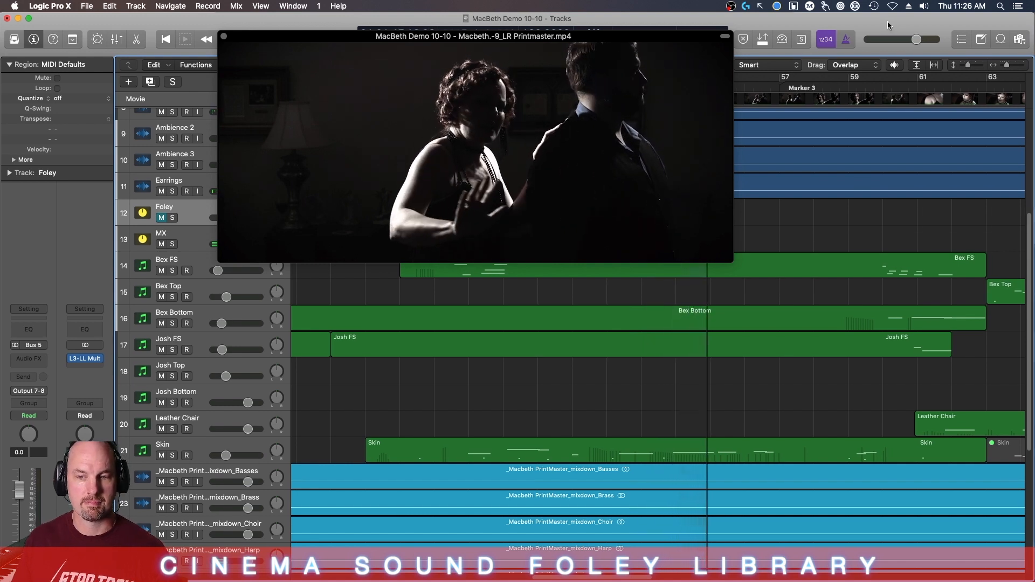
{"action": "key", "text": "super+Left"}
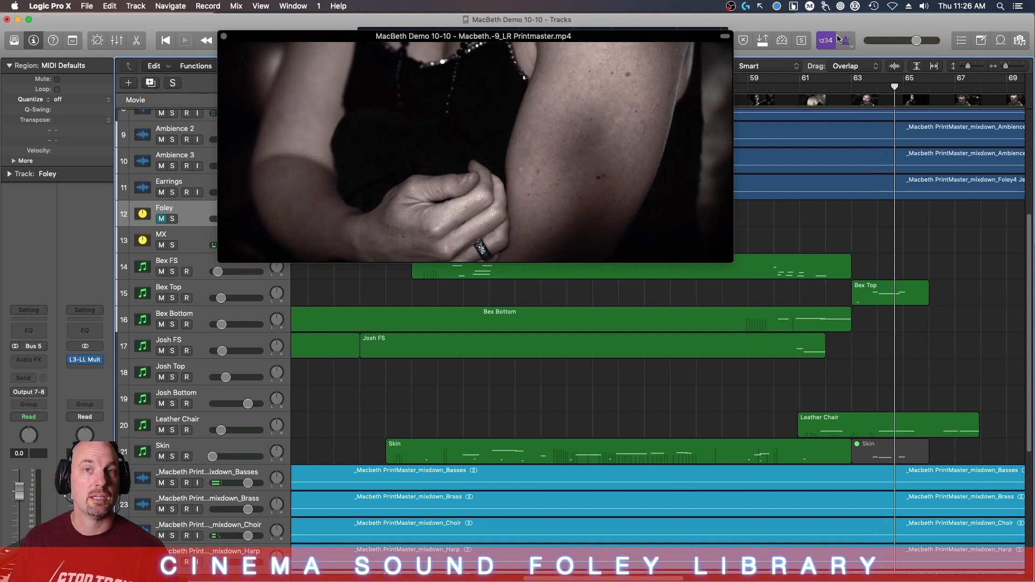
Step: Unmute the Foley track and rewind the playhead to bar 47
{"action": "mouse_move", "coordinate": [634, 49]}
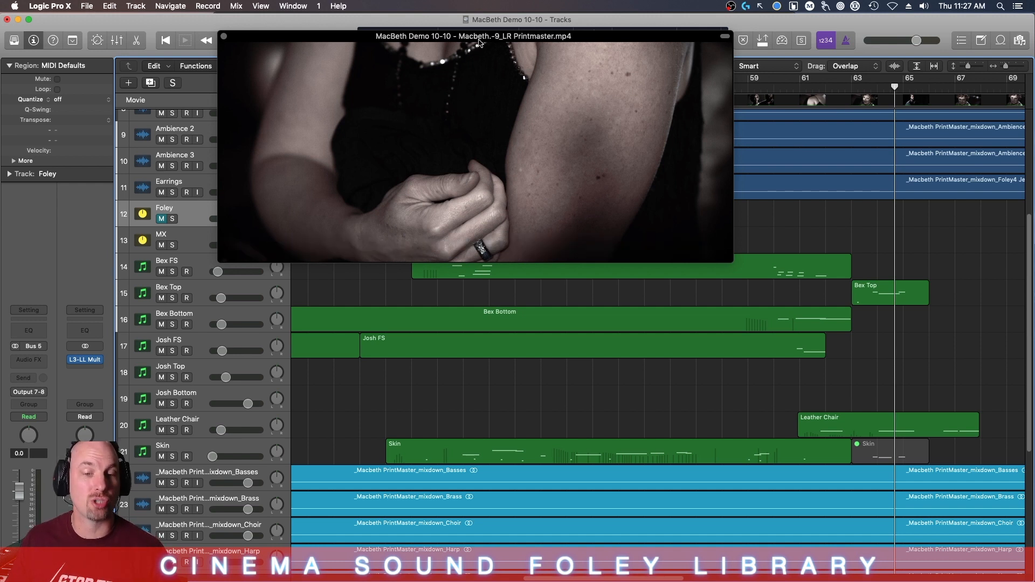
{"action": "left_click_drag", "start_coordinate": [479, 40], "coordinate": [623, 23]}
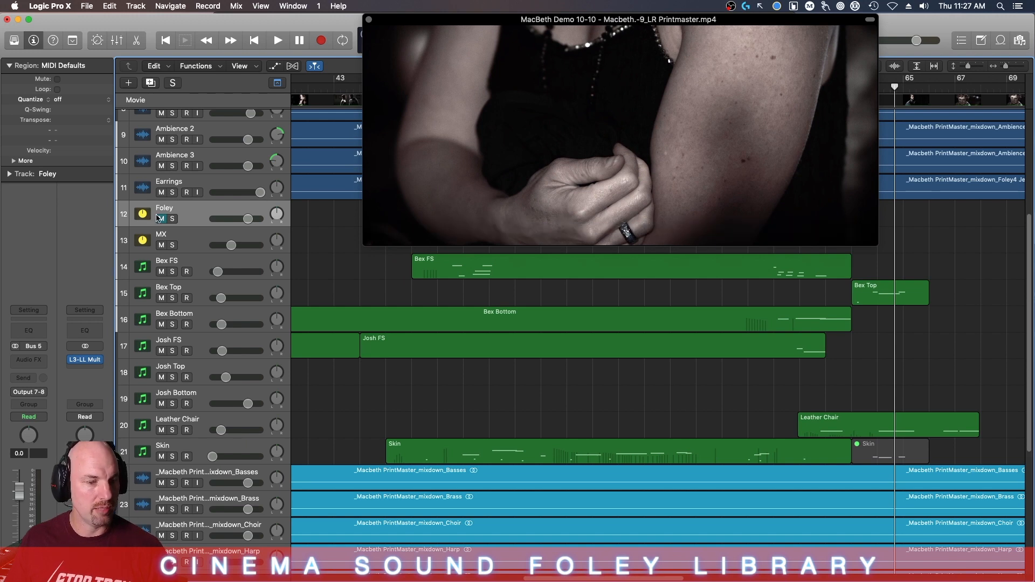
{"action": "key", "text": "comma"}
{"action": "key", "text": "comma"}
{"action": "key", "text": "comma"}
{"action": "key", "text": "comma"}
{"action": "key", "text": "comma"}
{"action": "key", "text": "comma"}
{"action": "key", "text": "comma"}
{"action": "key", "text": "comma"}
{"action": "key", "text": "comma"}
{"action": "key", "text": "comma"}
{"action": "key", "text": "comma"}
{"action": "key", "text": "comma"}
{"action": "key", "text": "comma"}
{"action": "key", "text": "comma"}
{"action": "key", "text": "comma"}
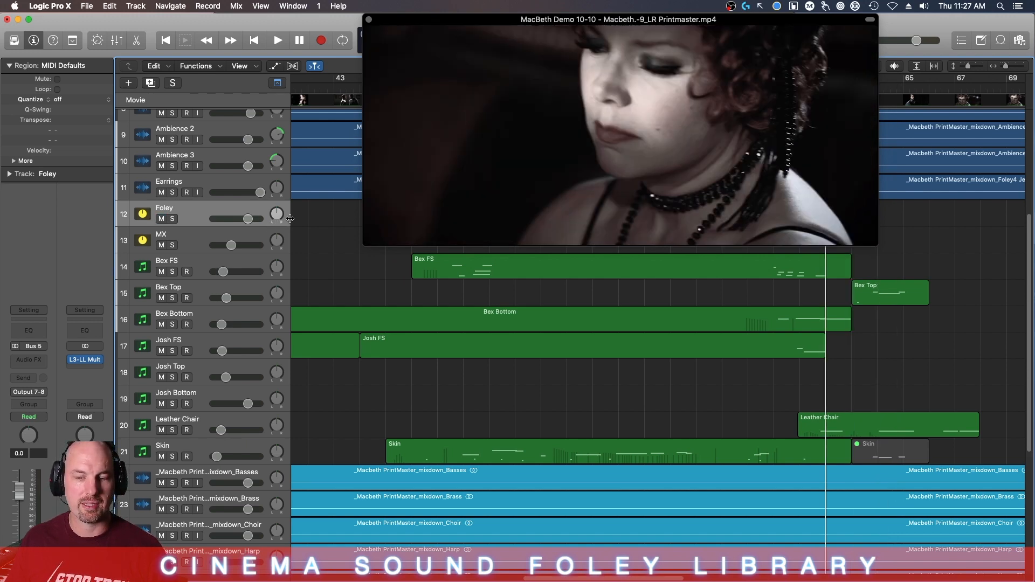
{"action": "key", "text": "comma"}
{"action": "key", "text": "comma"}
{"action": "key", "text": "comma"}
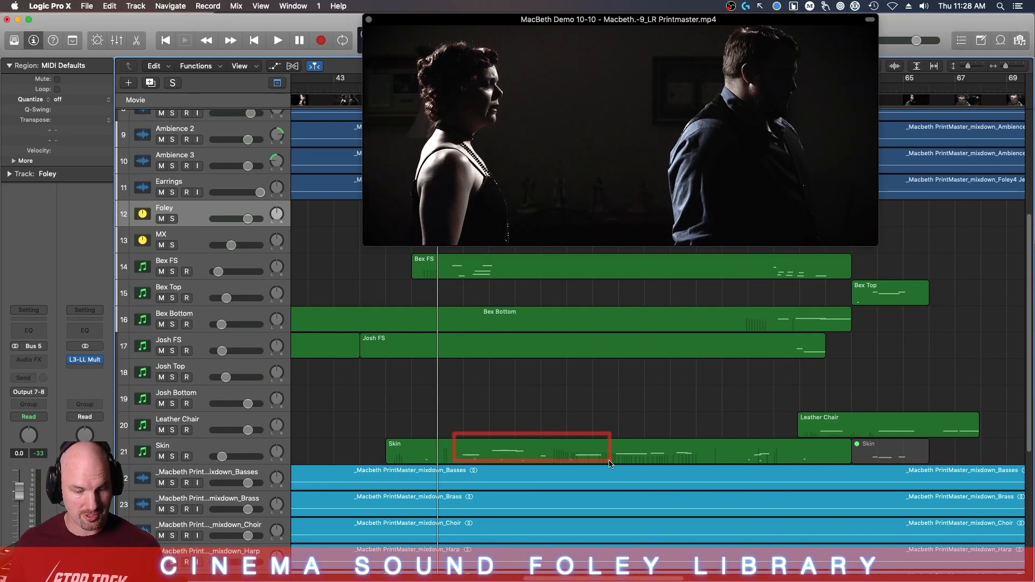
Step: Play the scene from bar 47 with the Foley track unmuted, following the Skin track's effects against the picture
{"action": "left_click_drag", "start_coordinate": [610, 464], "coordinate": [820, 466]}
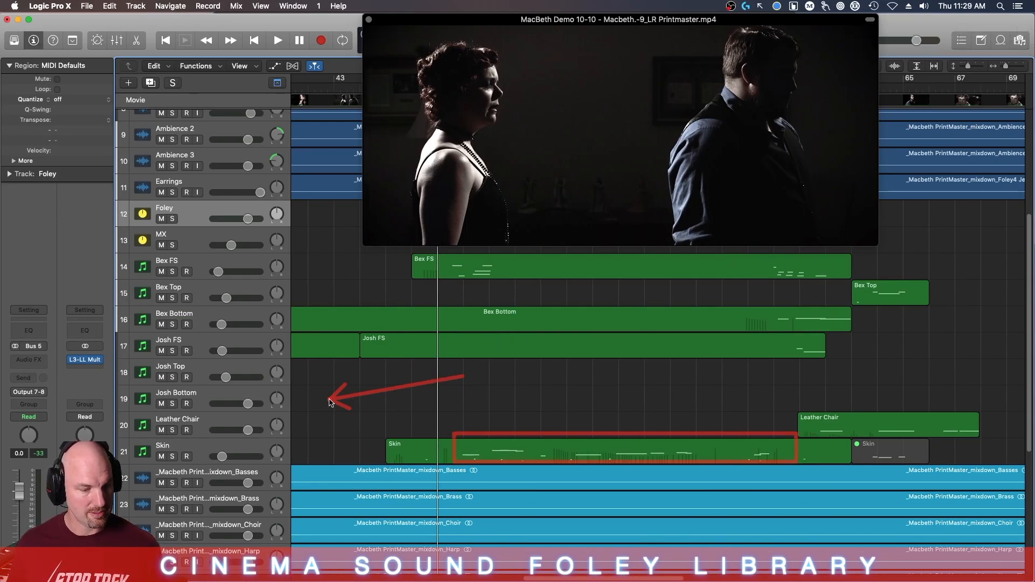
{"action": "key", "text": "space"}
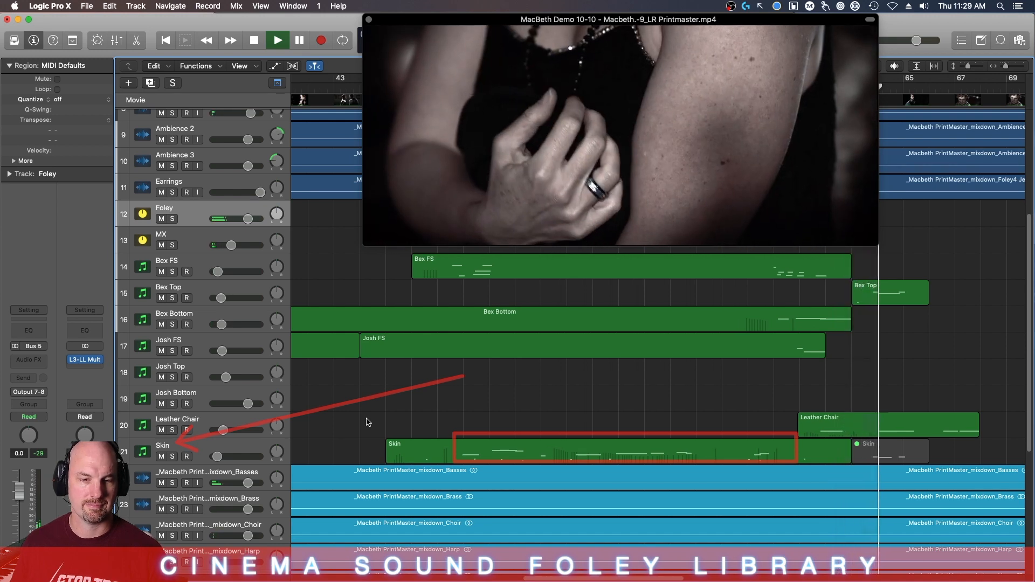
{"action": "key", "text": "space"}
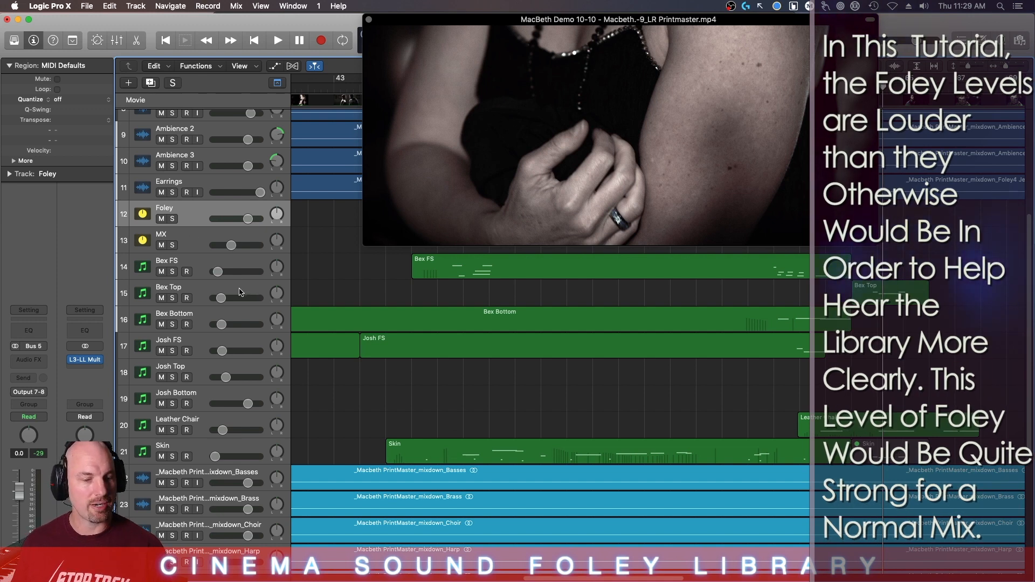
Step: Rewind to bar 47 and open the Bex FS region in the Piano Roll during playback
{"action": "key", "text": "comma"}
{"action": "key", "text": "comma"}
{"action": "key", "text": "comma"}
{"action": "key", "text": "comma"}
{"action": "key", "text": "comma"}
{"action": "key", "text": "comma"}
{"action": "key", "text": "comma"}
{"action": "key", "text": "comma"}
{"action": "key", "text": "comma"}
{"action": "key", "text": "comma"}
{"action": "key", "text": "comma"}
{"action": "key", "text": "comma"}
{"action": "key", "text": "comma"}
{"action": "key", "text": "comma"}
{"action": "key", "text": "comma"}
{"action": "key", "text": "comma"}
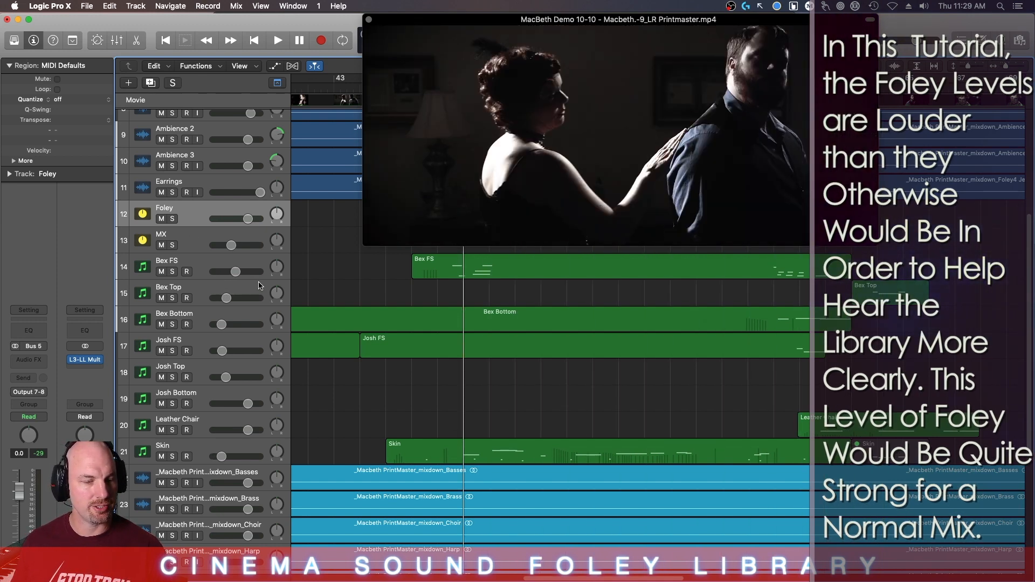
{"action": "left_click", "coordinate": [456, 276]}
{"action": "key", "text": "comma"}
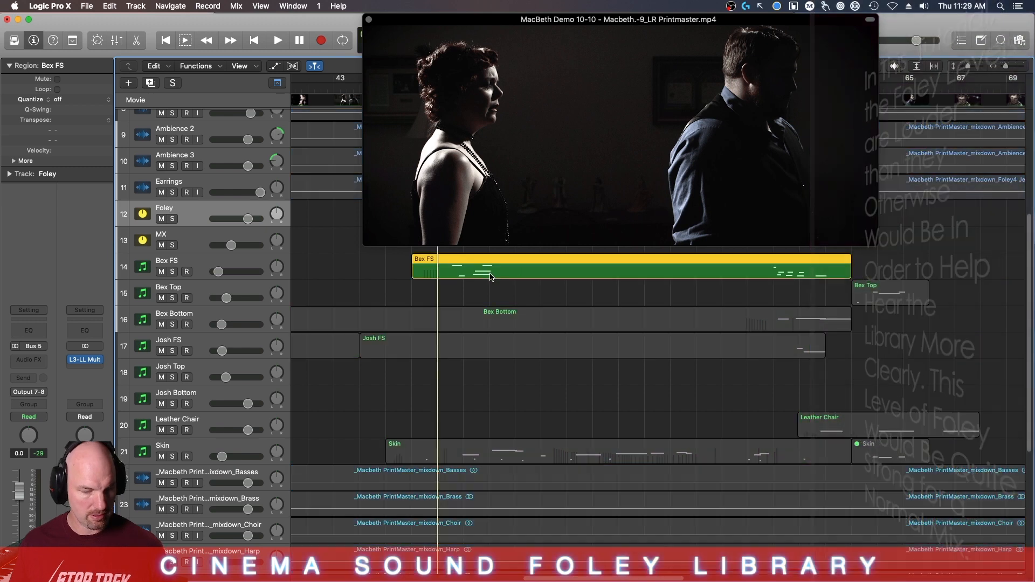
{"action": "key", "text": "space"}
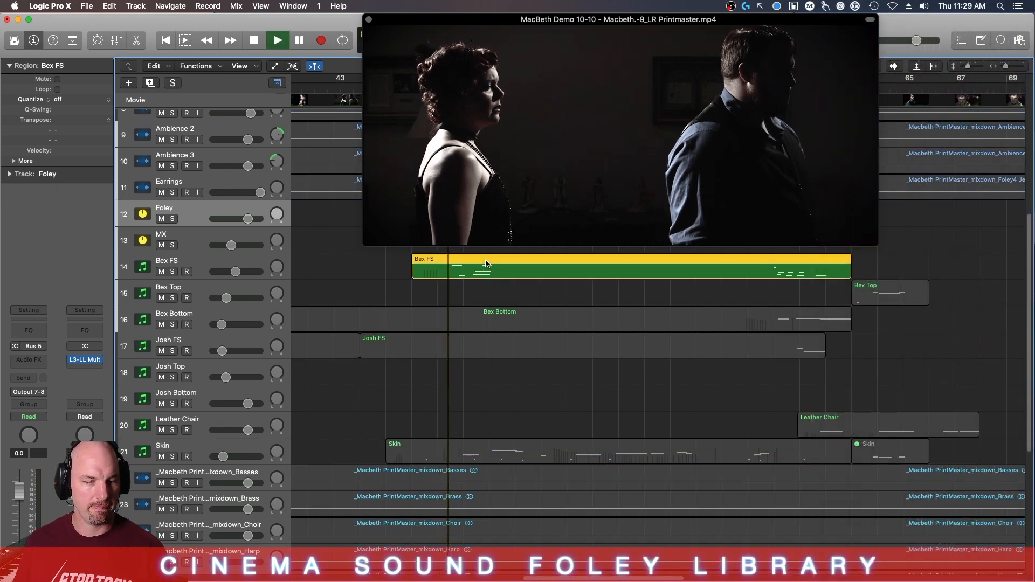
{"action": "key", "text": "p"}
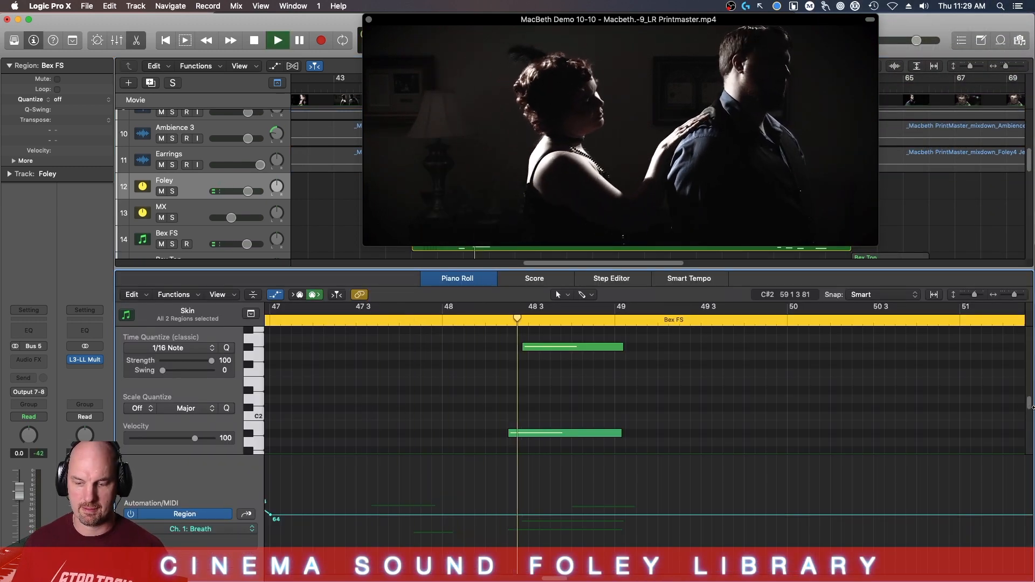
Step: Replay the Bex FS region from bar 47 and examine its low and high notes in the Piano Roll
{"action": "key", "text": "space"}
{"action": "scroll", "coordinate": [1025, 408], "scroll_direction": "down", "scroll_amount": 5}
{"action": "scroll", "coordinate": [1025, 408], "scroll_direction": "up", "scroll_amount": 5}
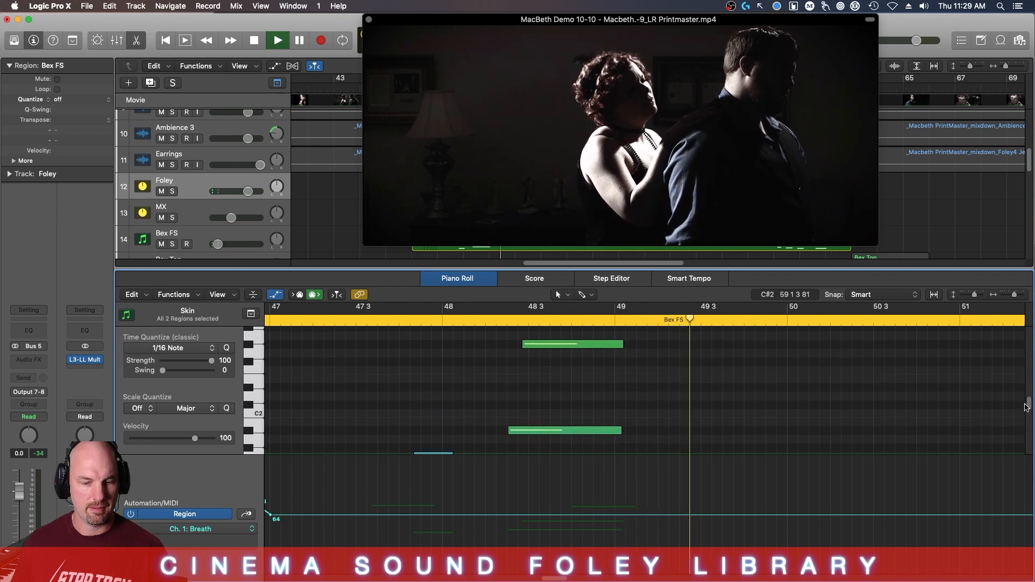
{"action": "scroll", "coordinate": [1024, 409], "scroll_direction": "down", "scroll_amount": 1}
{"action": "key", "text": "comma"}
{"action": "key", "text": "comma"}
{"action": "key", "text": "space"}
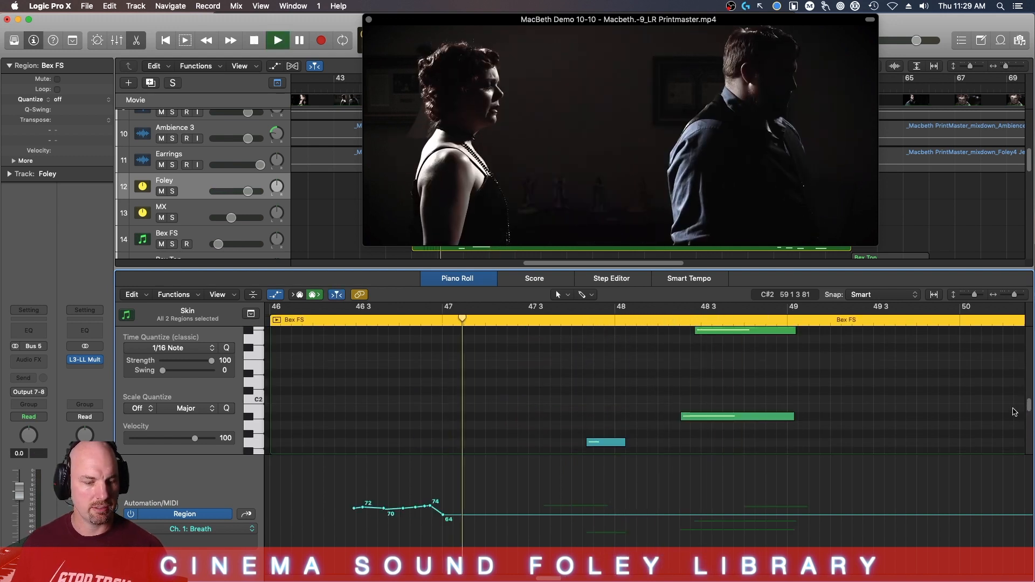
{"action": "scroll", "coordinate": [1029, 411], "scroll_direction": "down", "scroll_amount": 5}
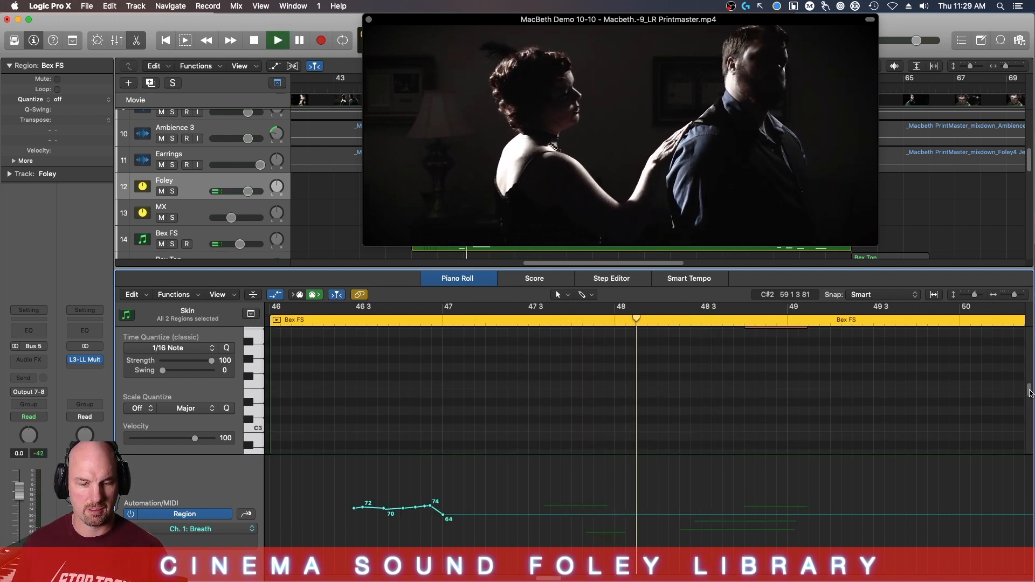
{"action": "scroll", "coordinate": [1027, 412], "scroll_direction": "up", "scroll_amount": 5}
{"action": "scroll", "coordinate": [1025, 413], "scroll_direction": "down", "scroll_amount": 2}
{"action": "key", "text": "space"}
{"action": "scroll", "coordinate": [1024, 414], "scroll_direction": "up", "scroll_amount": 6}
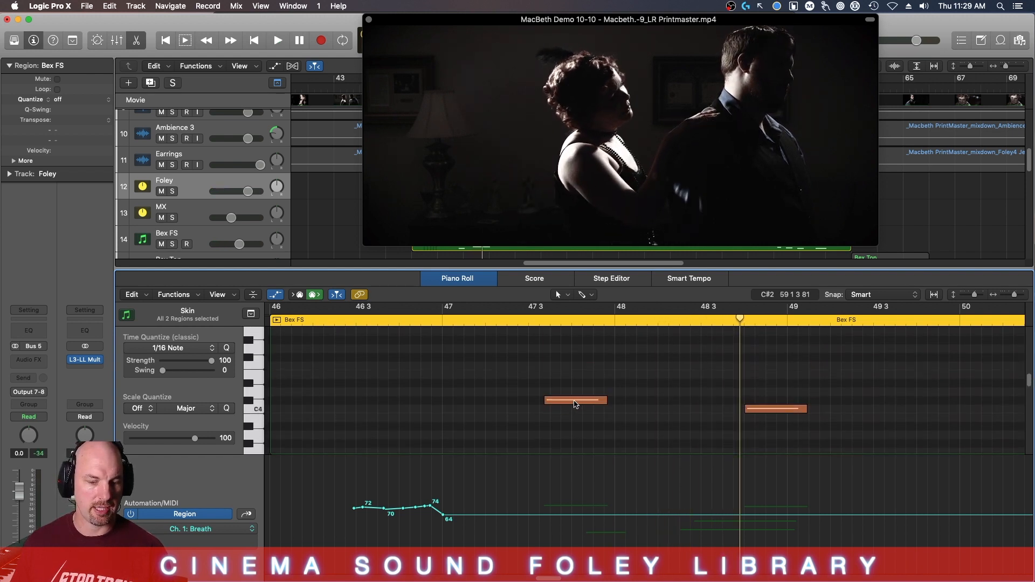
Step: Audition the individual high and low notes of the Bex FS region between bars 47 and 49
{"action": "left_click", "coordinate": [575, 402]}
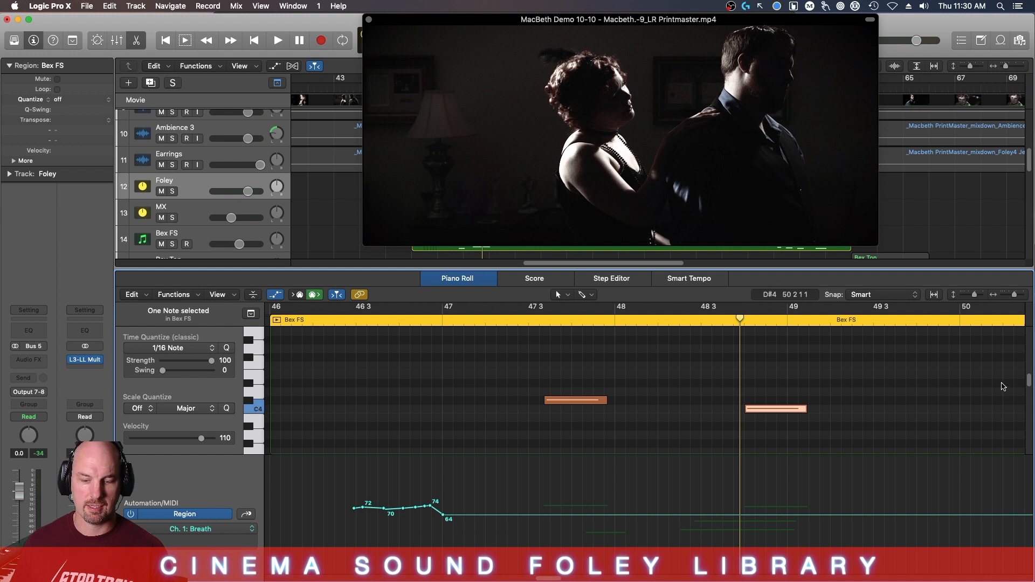
{"action": "scroll", "coordinate": [698, 378], "scroll_direction": "down", "scroll_amount": 10}
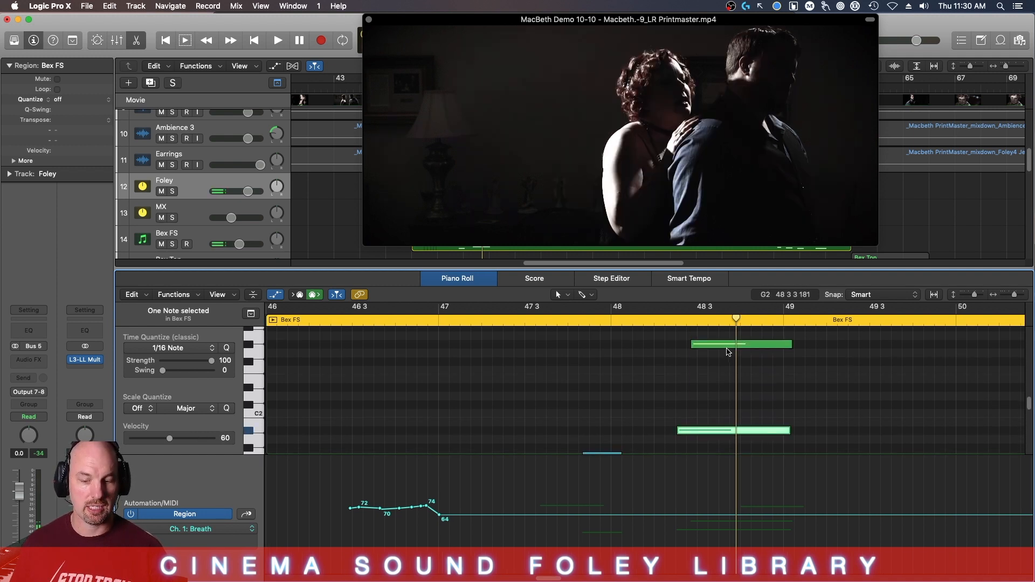
{"action": "left_click", "coordinate": [730, 346]}
{"action": "left_click", "coordinate": [609, 454]}
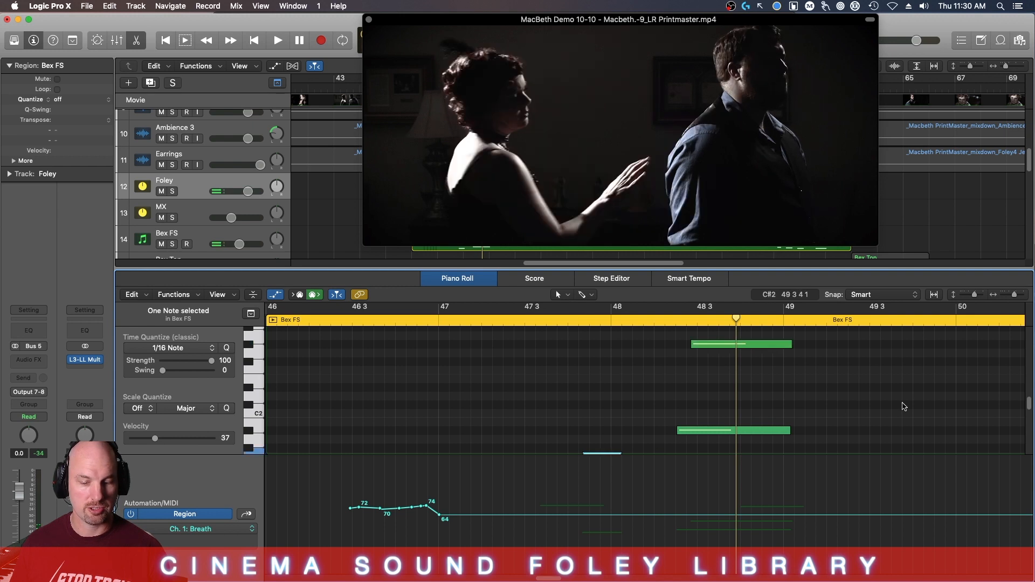
{"action": "scroll", "coordinate": [1024, 404], "scroll_direction": "down", "scroll_amount": 3}
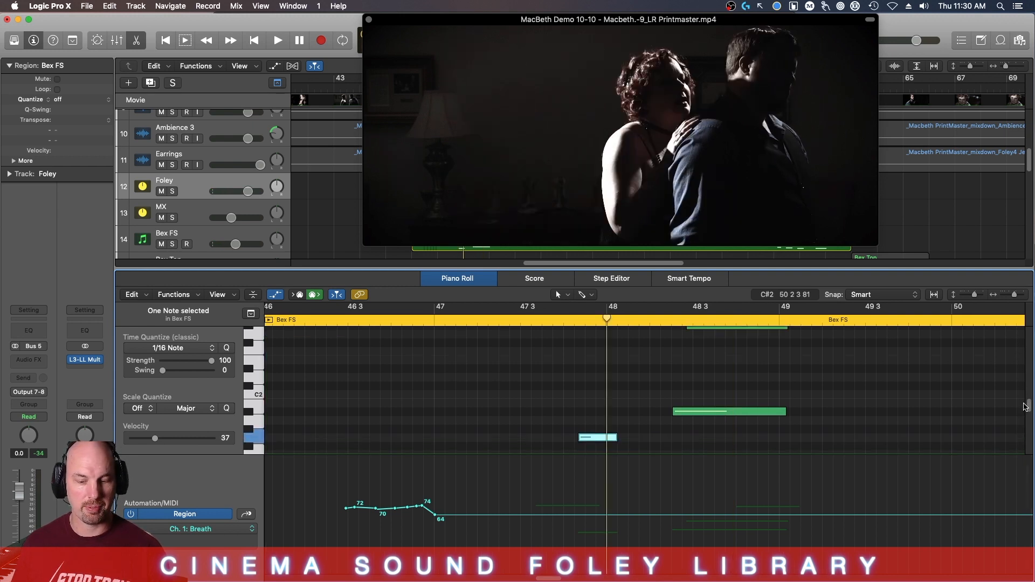
{"action": "left_click", "coordinate": [606, 436]}
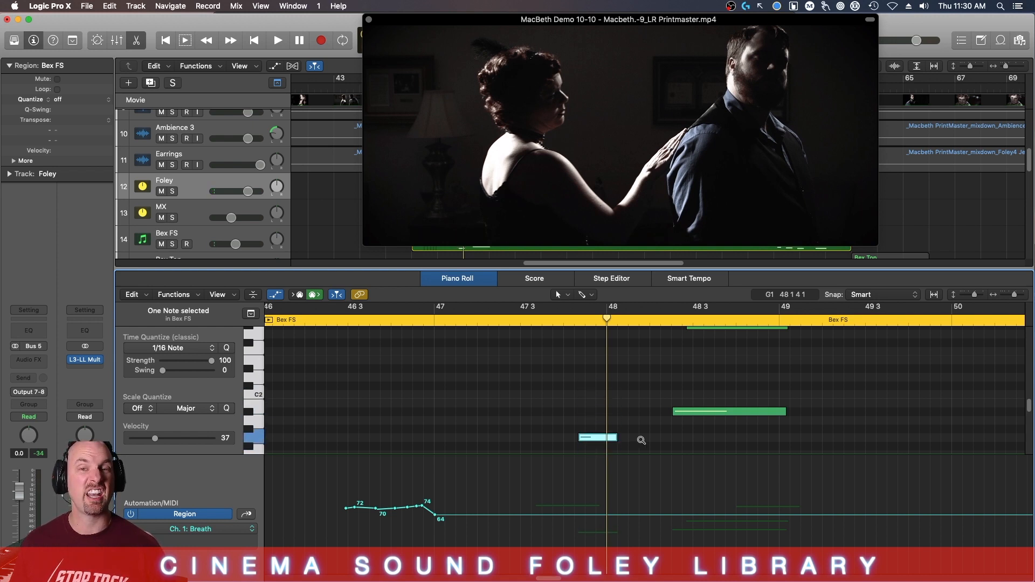
{"action": "key", "text": "space"}
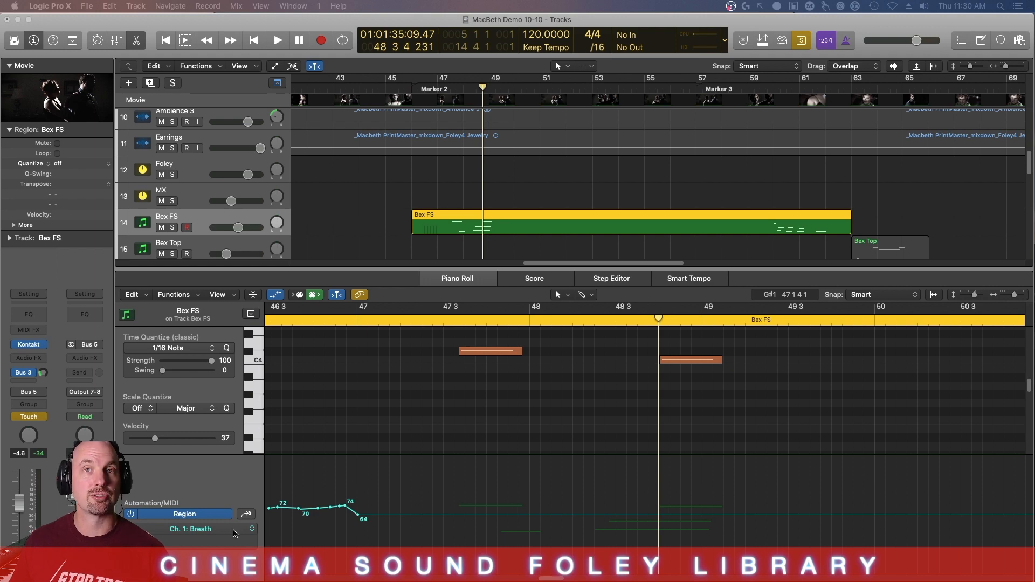
Step: Inspect the MIDI automation options of the filter cutoff in the Bex FS track's Kontakt footsteps instrument, and close the instrument
{"action": "key", "text": "v"}
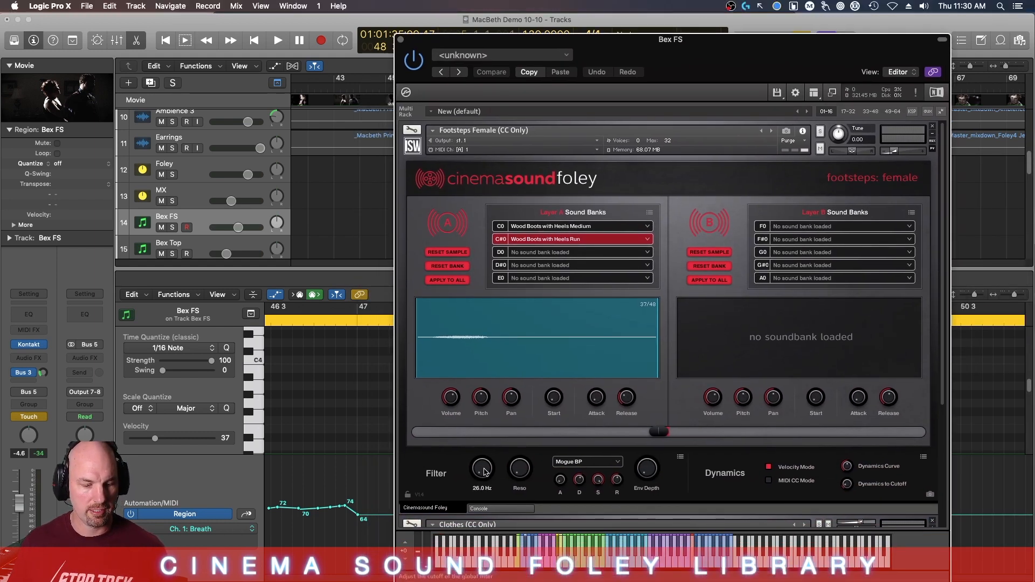
{"action": "right_click", "coordinate": [481, 472]}
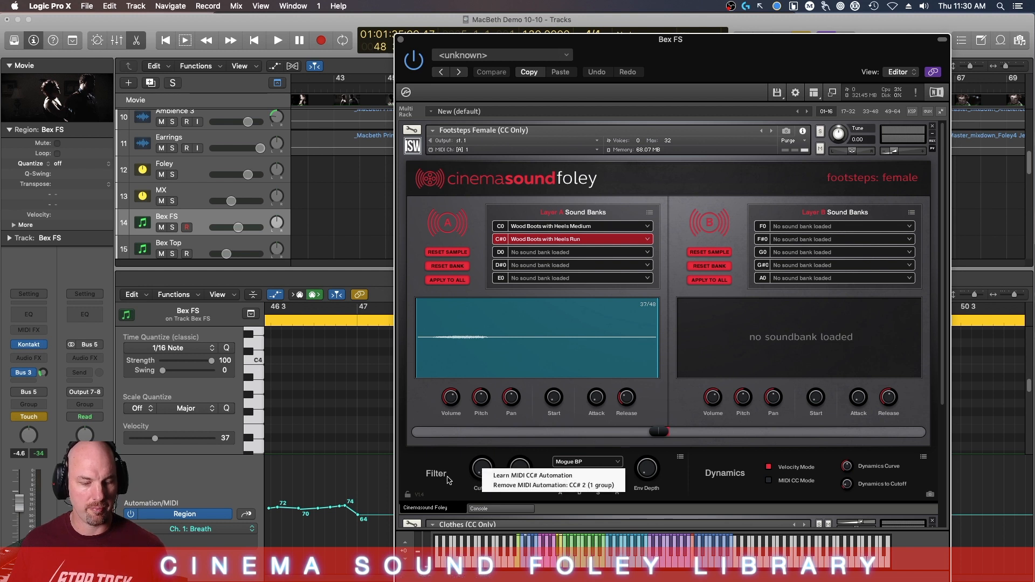
{"action": "left_click", "coordinate": [461, 469]}
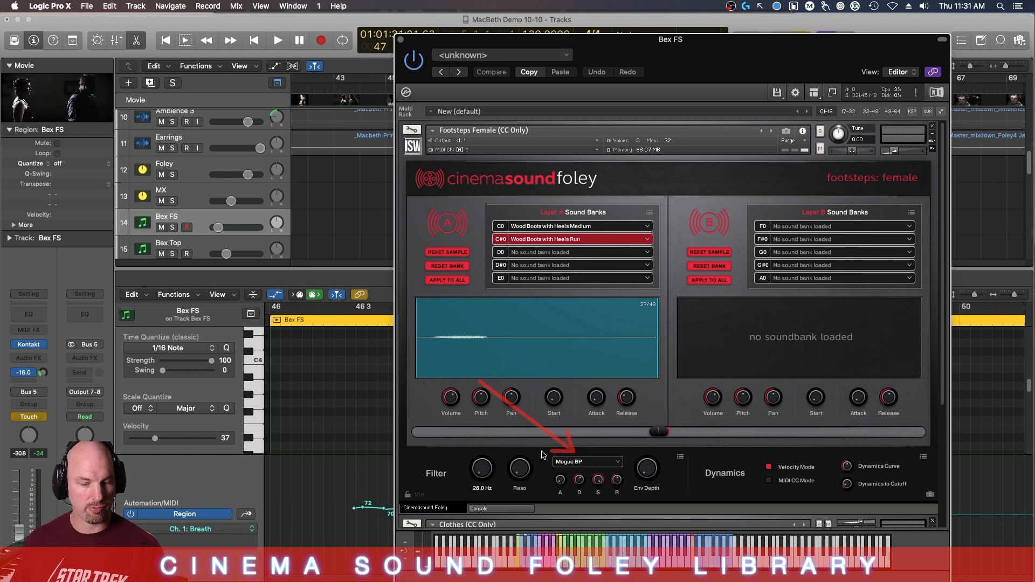
{"action": "key", "text": "super+w"}
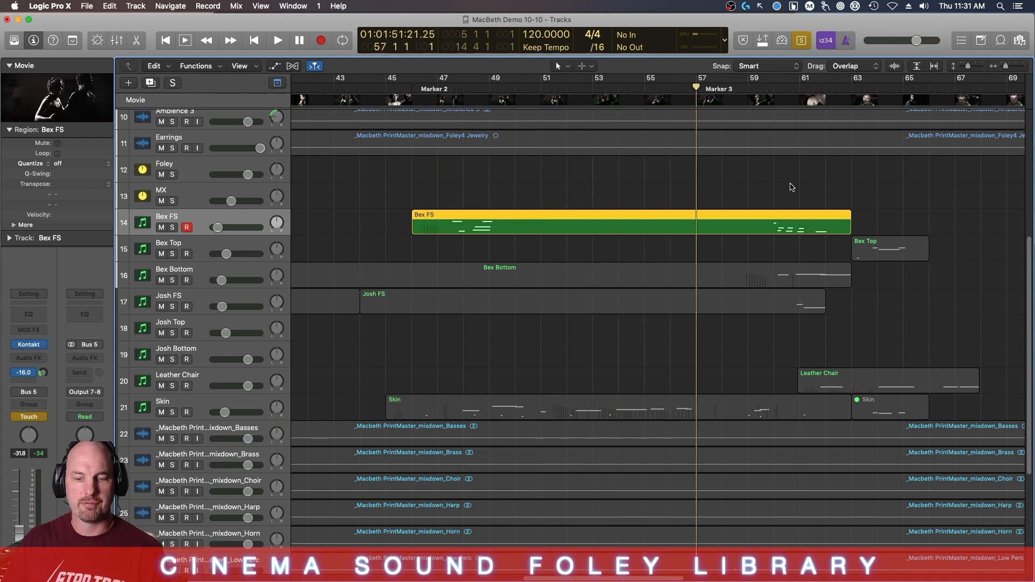
Step: Play the scene from bar 57 to hear the Bex FS foley in context
{"action": "key", "text": "space"}
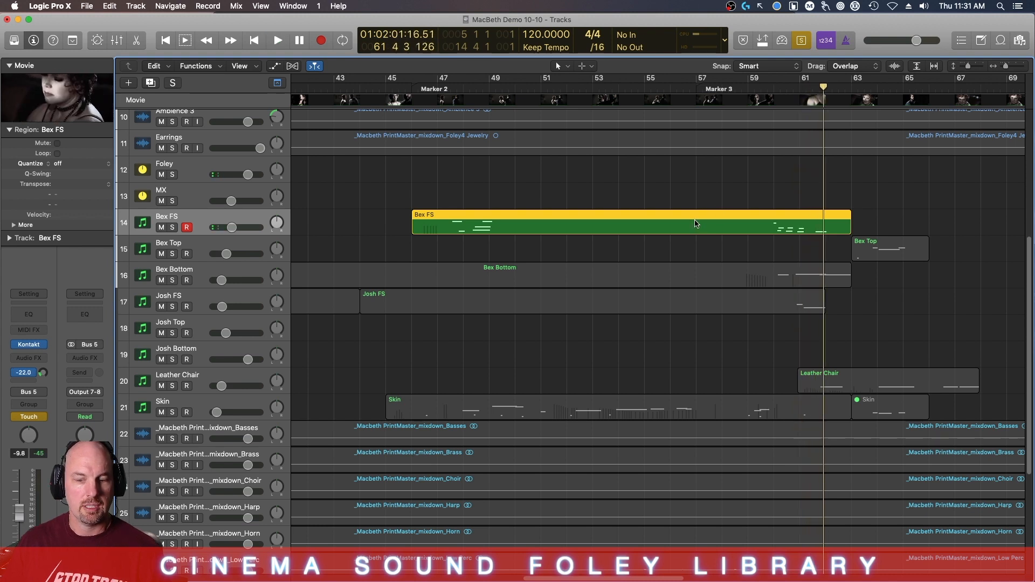
{"action": "key", "text": "space"}
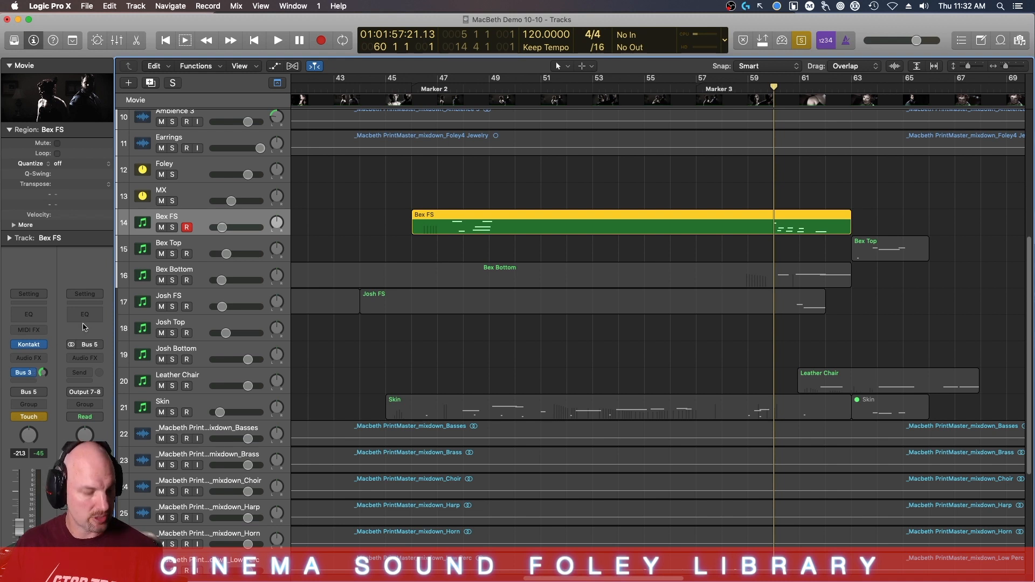
Step: Open the IR-L efficient reverb on the Bex FS track's Bus 3, bypass it and play from bar 60
{"action": "left_click", "coordinate": [20, 375]}
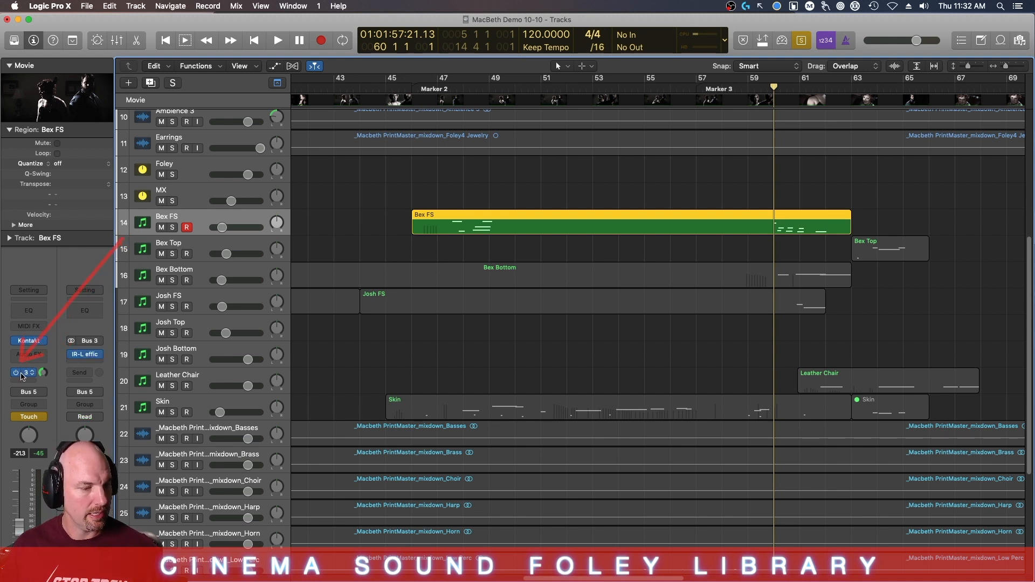
{"action": "left_click", "coordinate": [85, 355]}
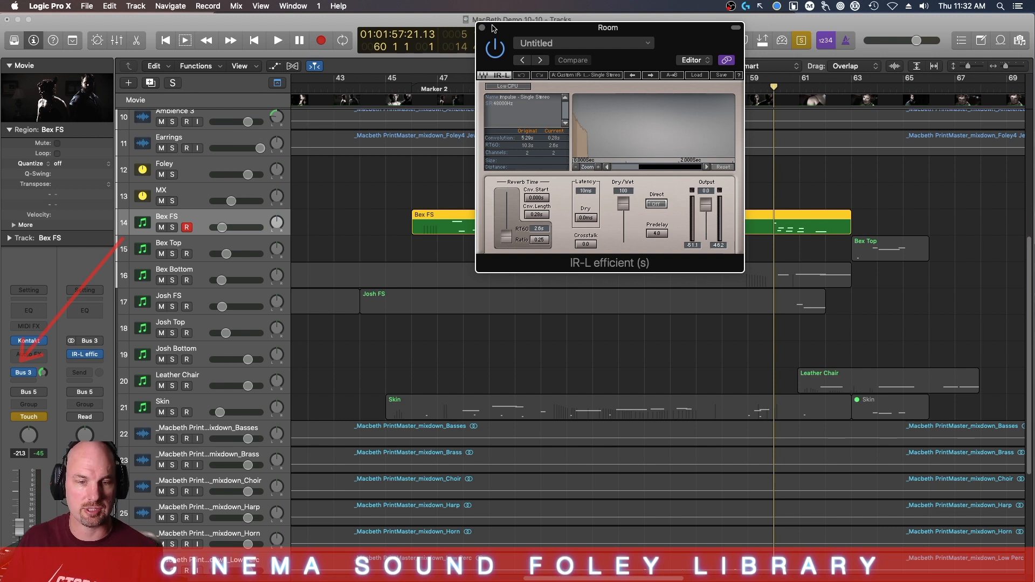
{"action": "key", "text": "space"}
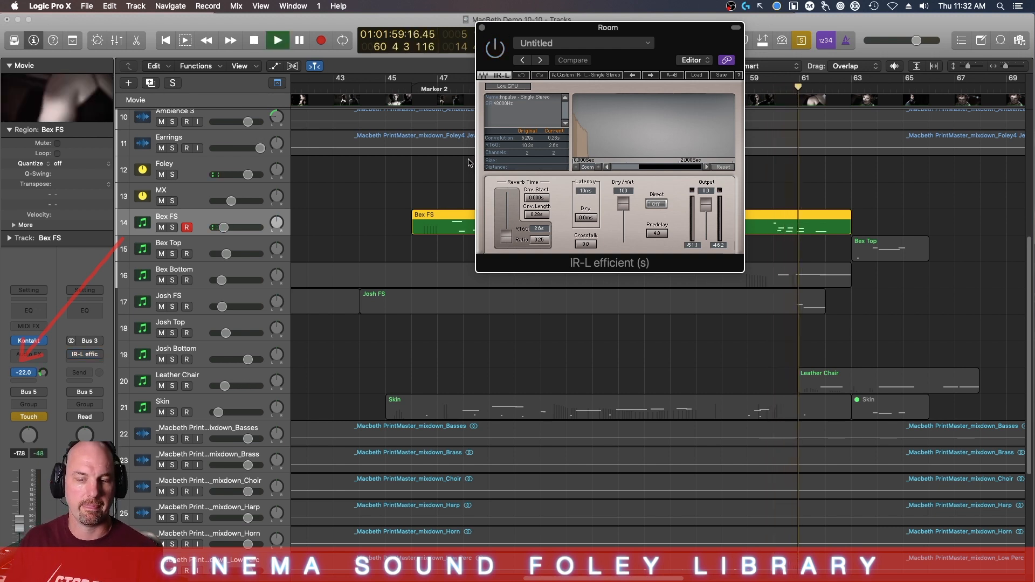
Step: Replay the passage before bar 61 with the IR-L efficient reverb switched back on, and close the reverb's window
{"action": "key", "text": "space"}
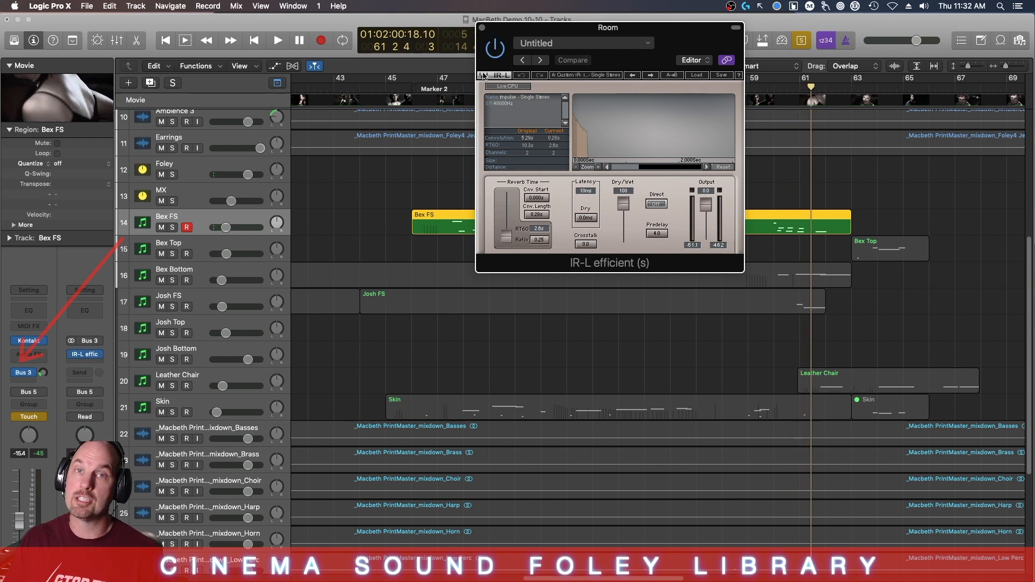
{"action": "key", "text": "comma"}
{"action": "key", "text": "comma"}
{"action": "key", "text": "space"}
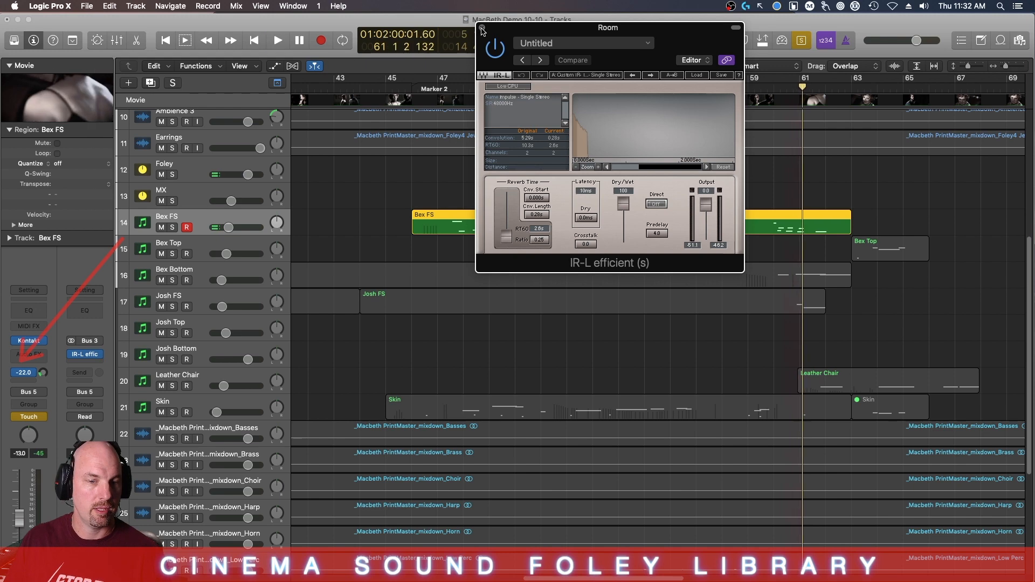
{"action": "left_click", "coordinate": [481, 29]}
{"action": "key", "text": "space"}
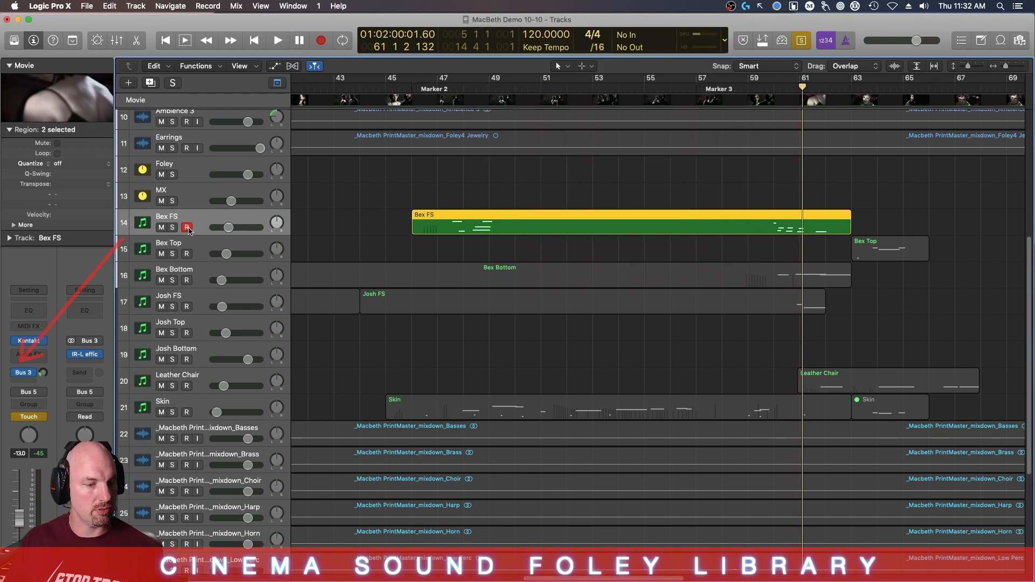
Step: Disarm recording on the Bex FS track and display its Send 1 → Room automation
{"action": "left_click", "coordinate": [187, 227]}
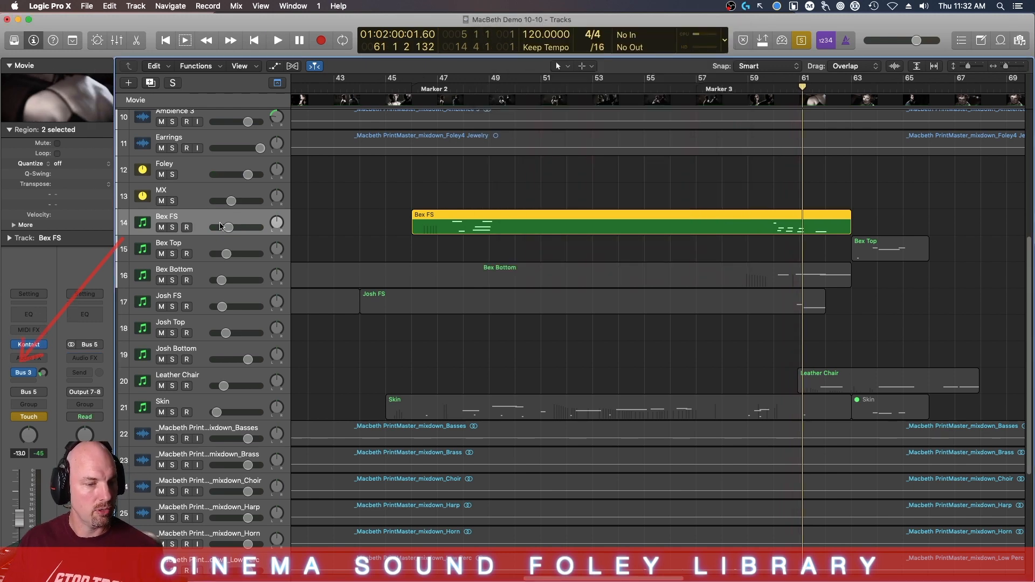
{"action": "key", "text": "a"}
{"action": "left_click", "coordinate": [205, 247]}
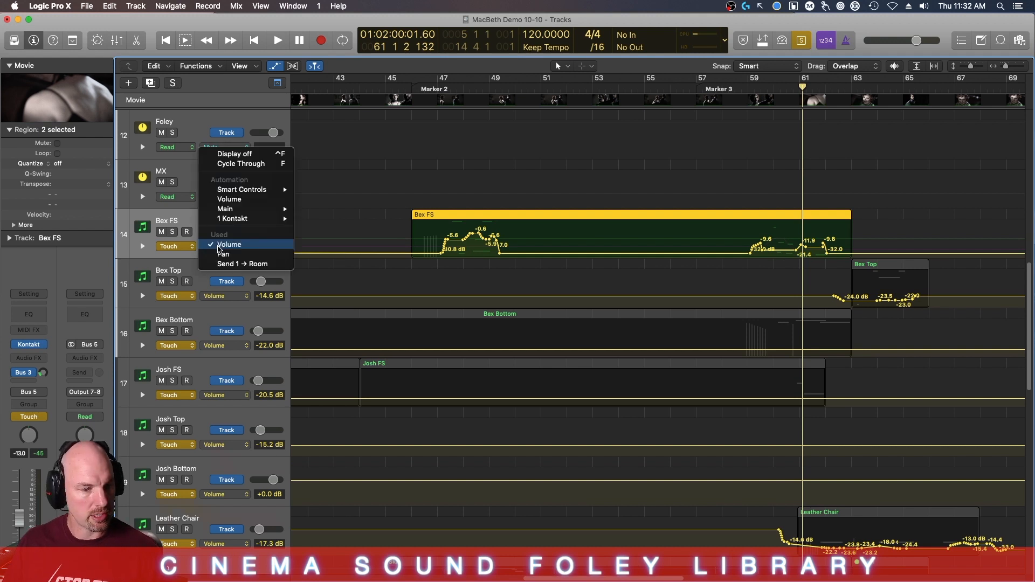
{"action": "left_click", "coordinate": [220, 261]}
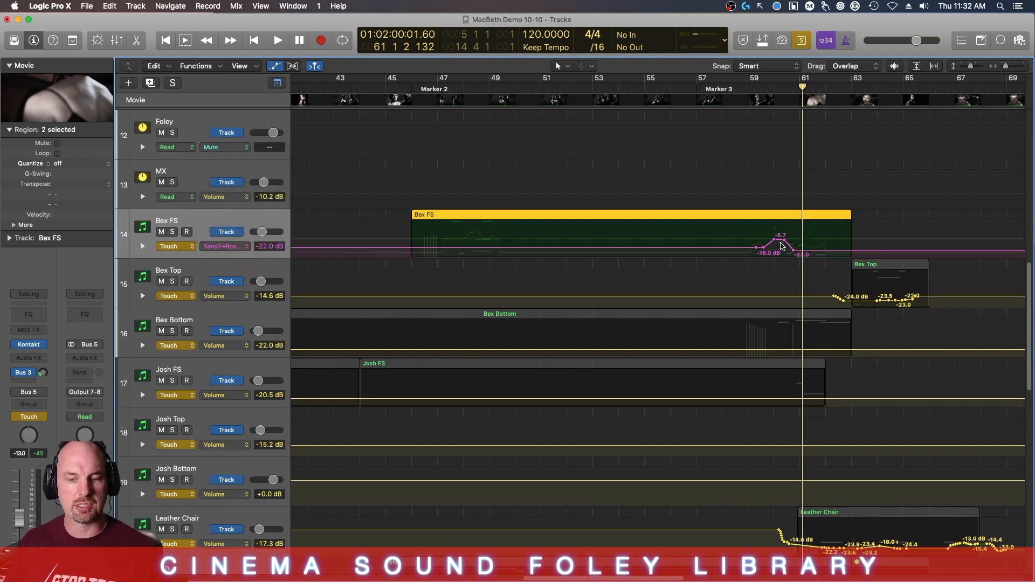
Step: Play the scene from about bar 59 to hear the Bex FS room send automation, and hide the automation lanes
{"action": "left_click", "coordinate": [773, 241]}
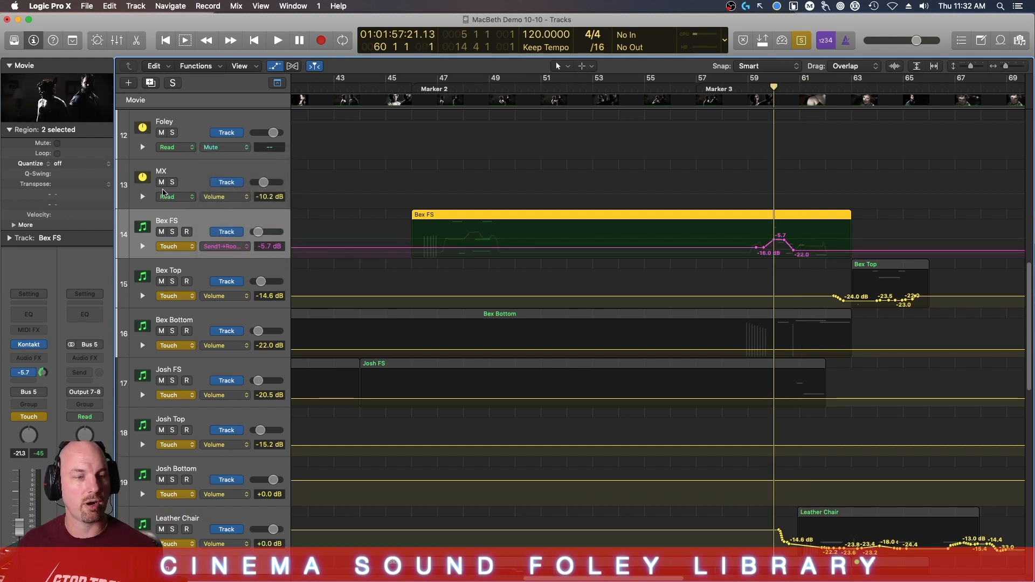
{"action": "key", "text": "comma"}
{"action": "key", "text": "comma"}
{"action": "key", "text": "comma"}
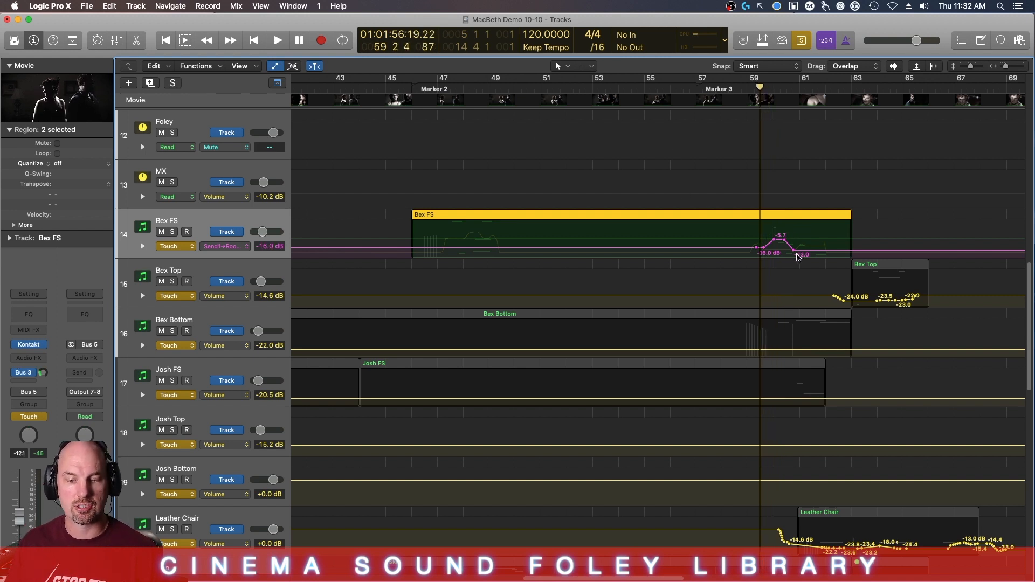
{"action": "key", "text": "space"}
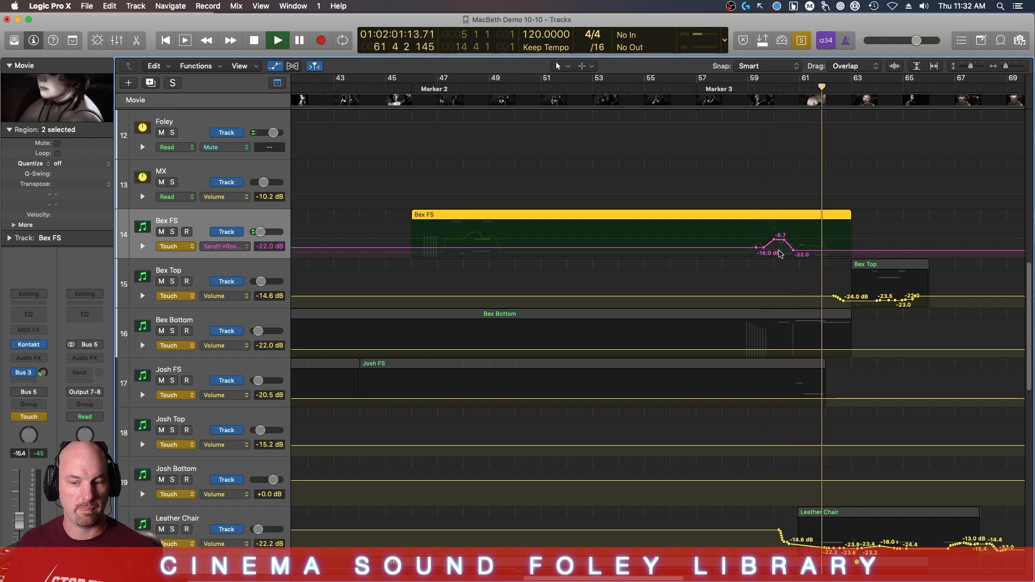
{"action": "key", "text": "space"}
{"action": "key", "text": "a"}
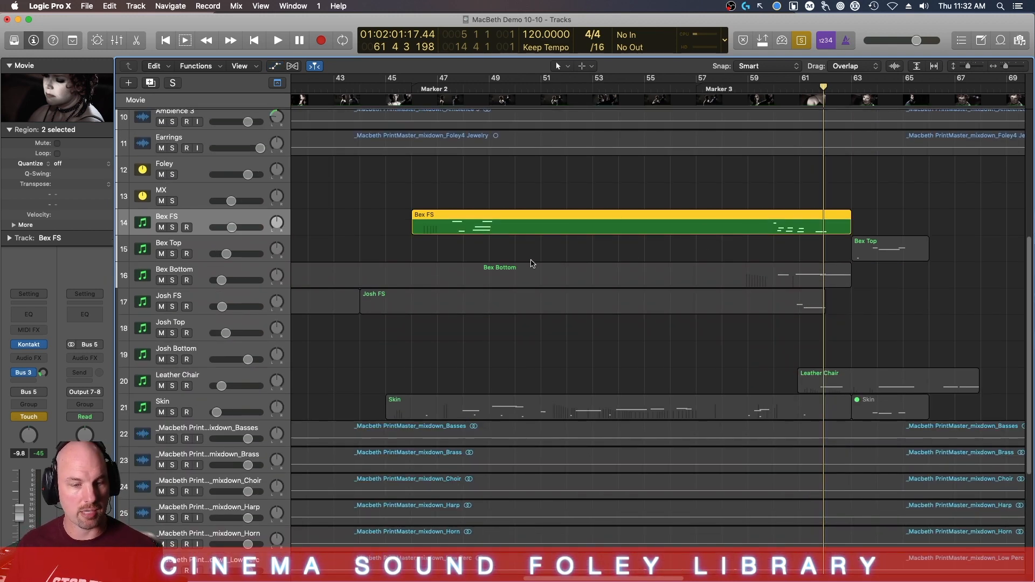
Step: Select the Josh FS track and play its footsteps in the scene from about bar 60
{"action": "left_click", "coordinate": [242, 298]}
{"action": "key", "text": "comma"}
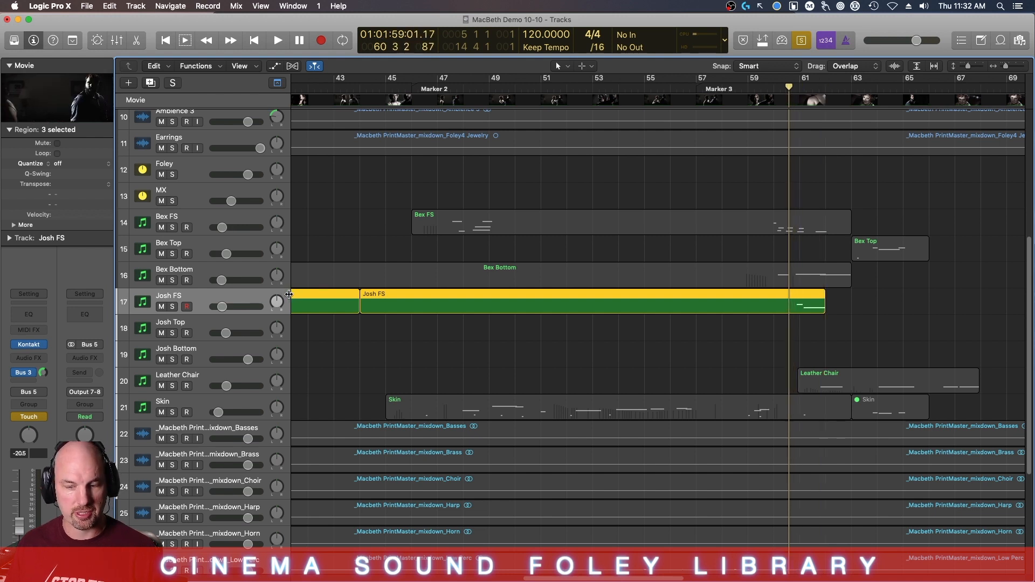
{"action": "key", "text": "space"}
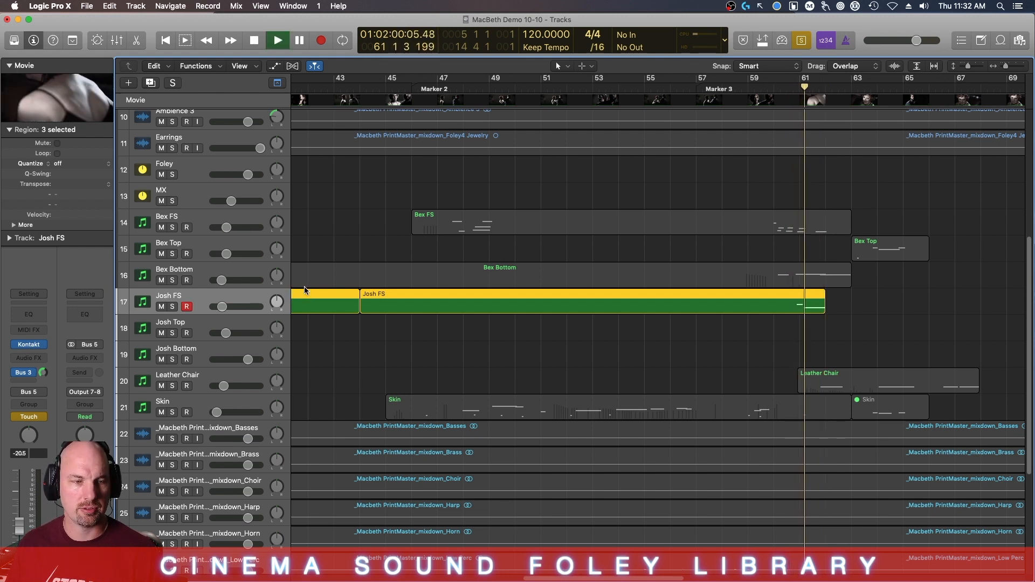
{"action": "key", "text": "comma"}
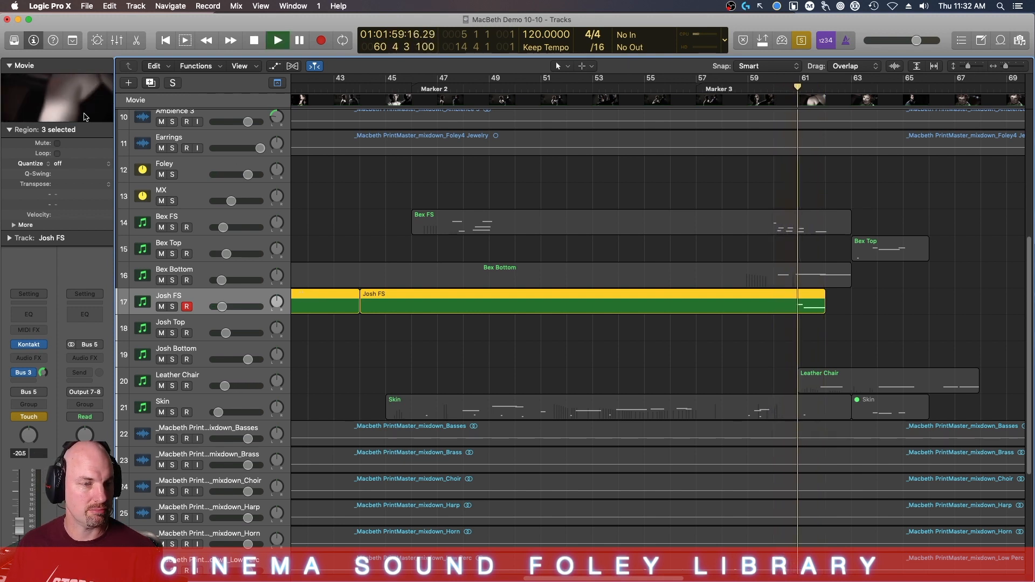
{"action": "key", "text": "space"}
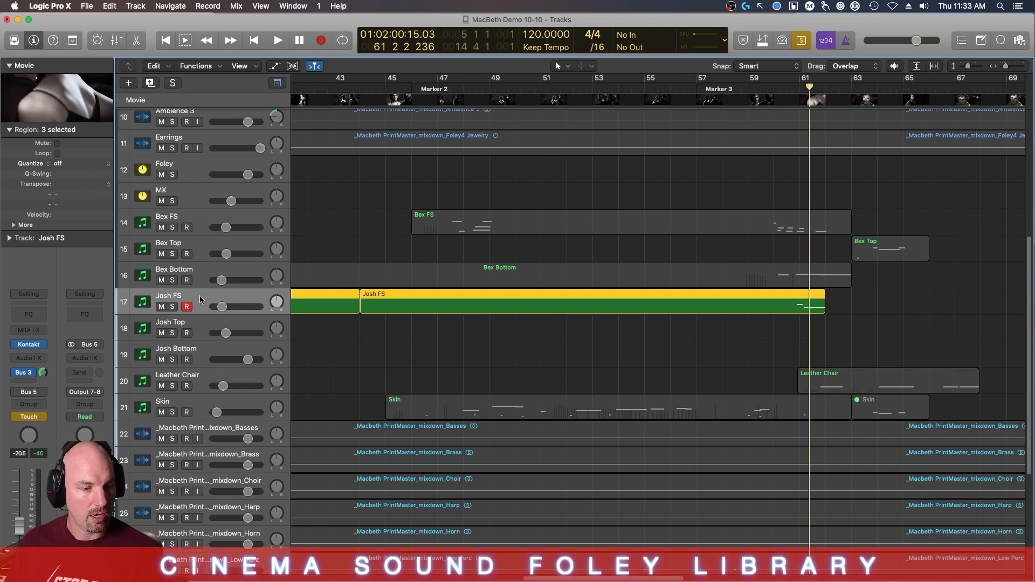
Step: Select the Bex Bottom track and audition its foley in the scene from bar 60
{"action": "left_click", "coordinate": [260, 248]}
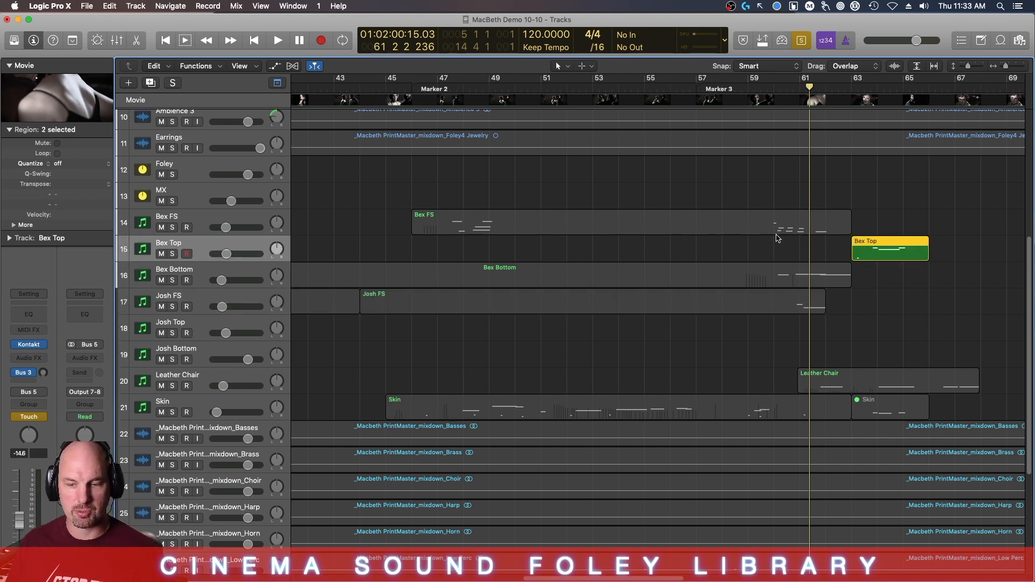
{"action": "left_click", "coordinate": [249, 273]}
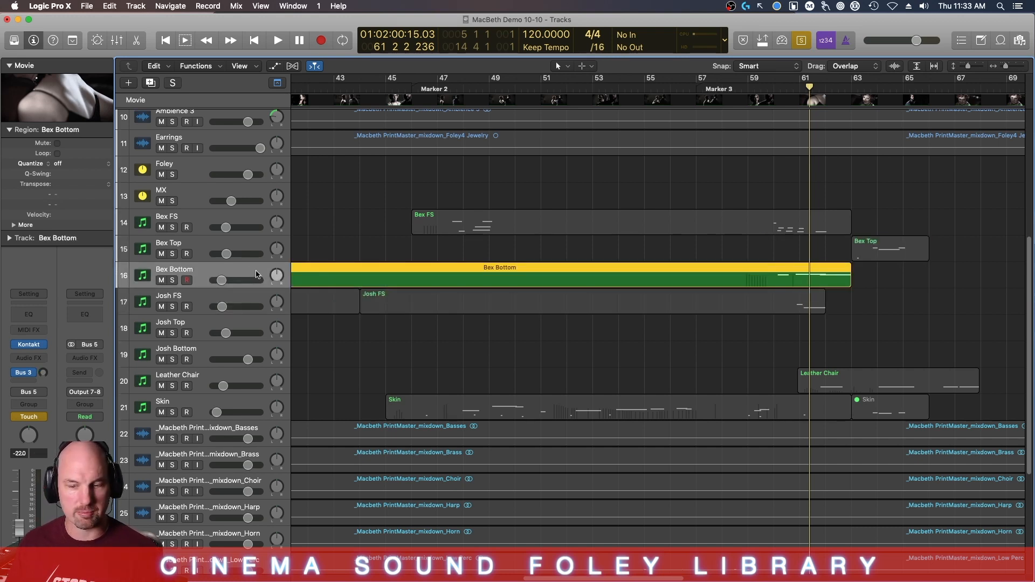
{"action": "key", "text": "comma"}
{"action": "key", "text": "comma"}
{"action": "key", "text": "space"}
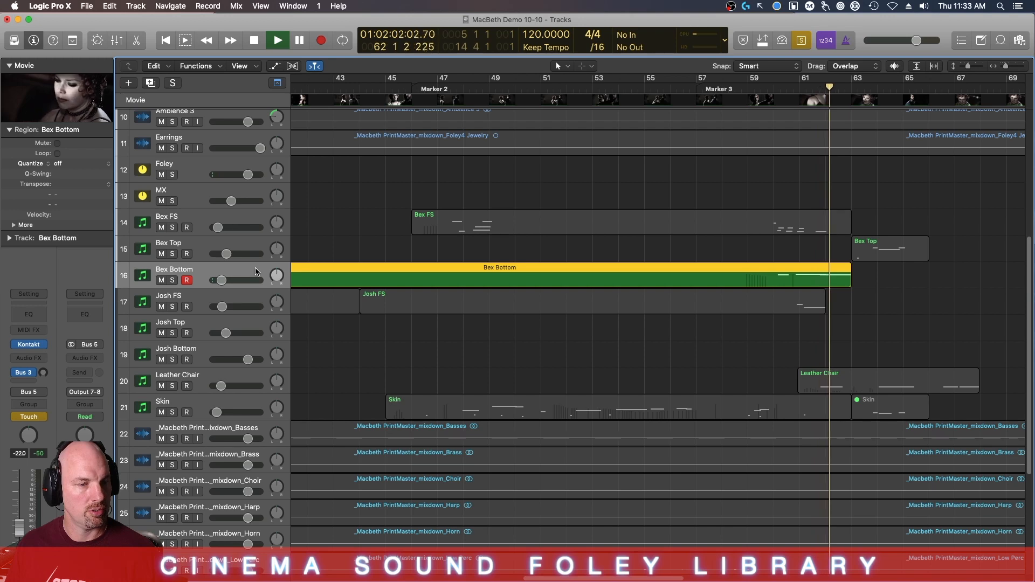
{"action": "key", "text": "space"}
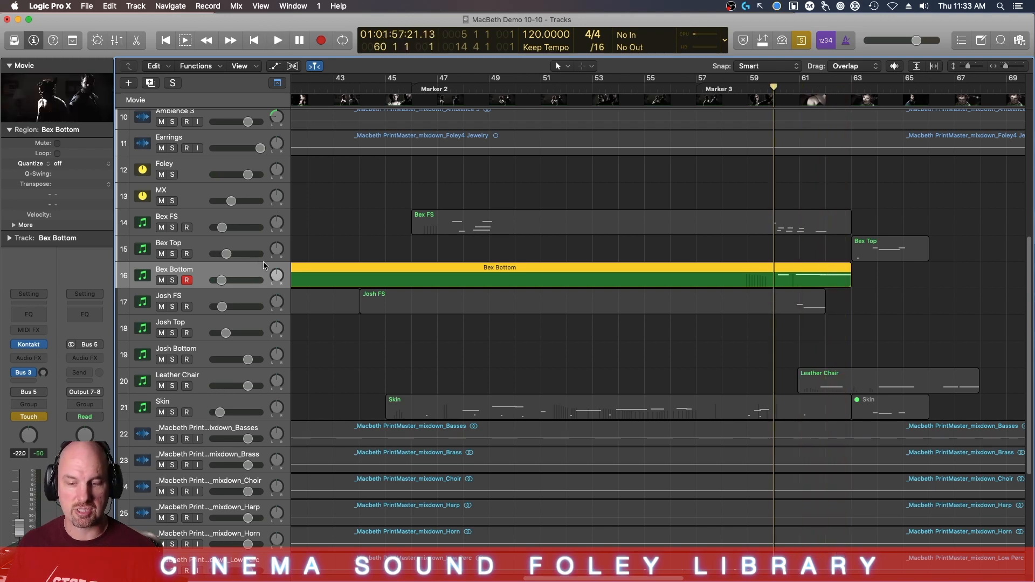
Step: Turn off solo mode and play the full mix from bar 60
{"action": "key", "text": "ctrl+s"}
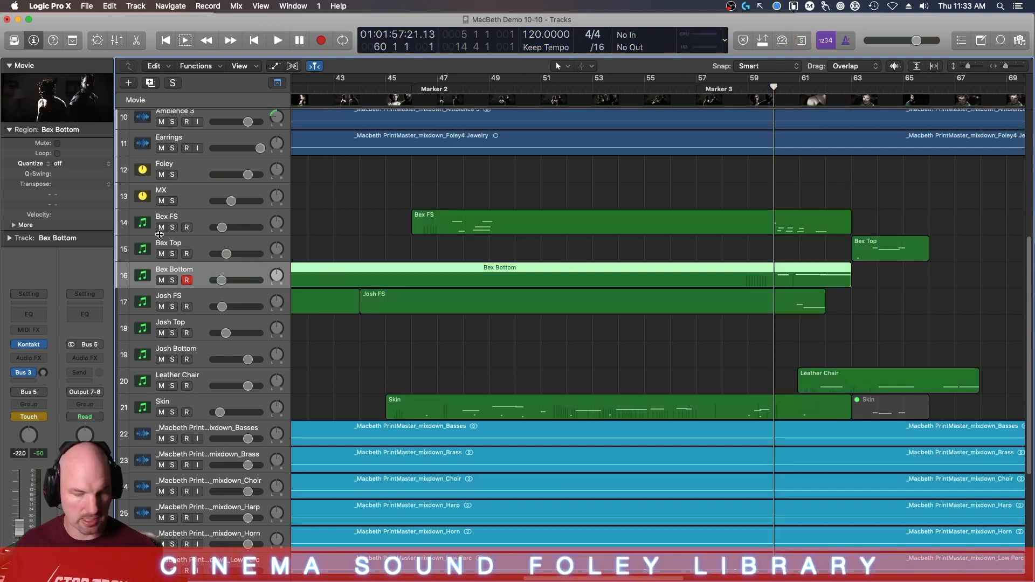
{"action": "key", "text": "space"}
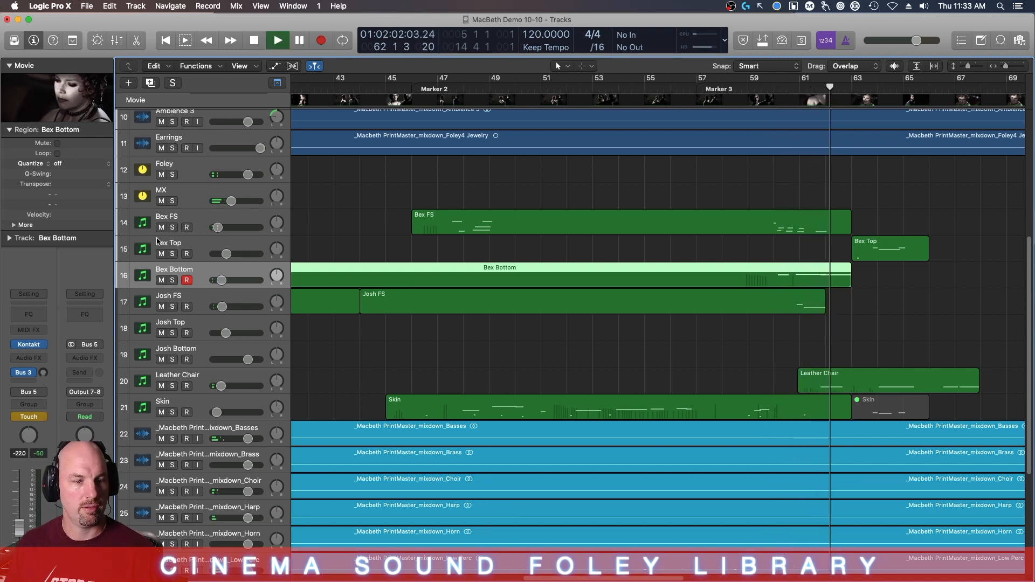
{"action": "key", "text": "space"}
Step: Lower the Bex Bottom track's volume automation to -24.6 dB between about bars 58 and 63
{"action": "key", "text": "comma"}
{"action": "key", "text": "comma"}
{"action": "key", "text": "comma"}
{"action": "key", "text": "comma"}
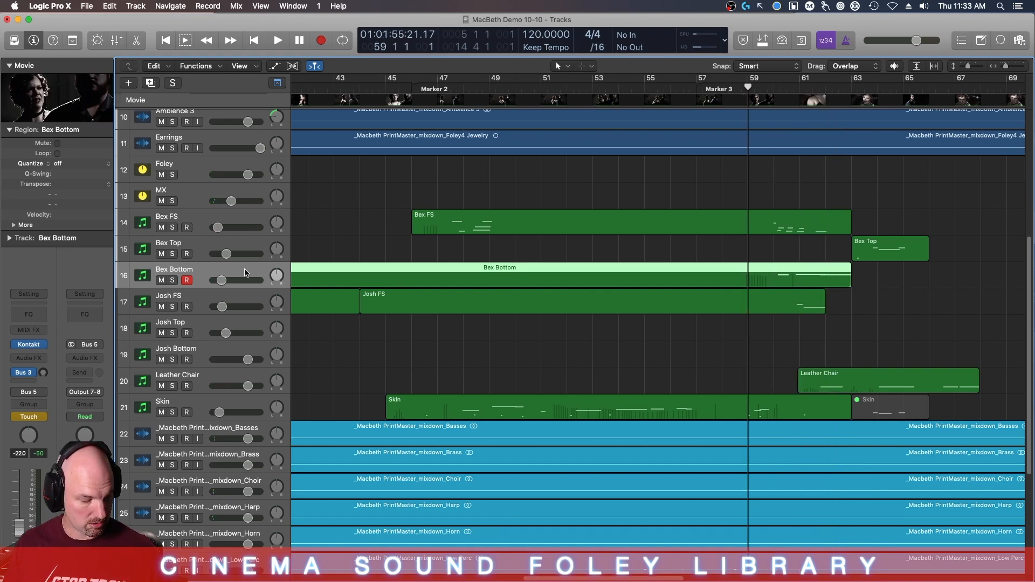
{"action": "key", "text": "a"}
{"action": "left_click", "coordinate": [740, 304]}
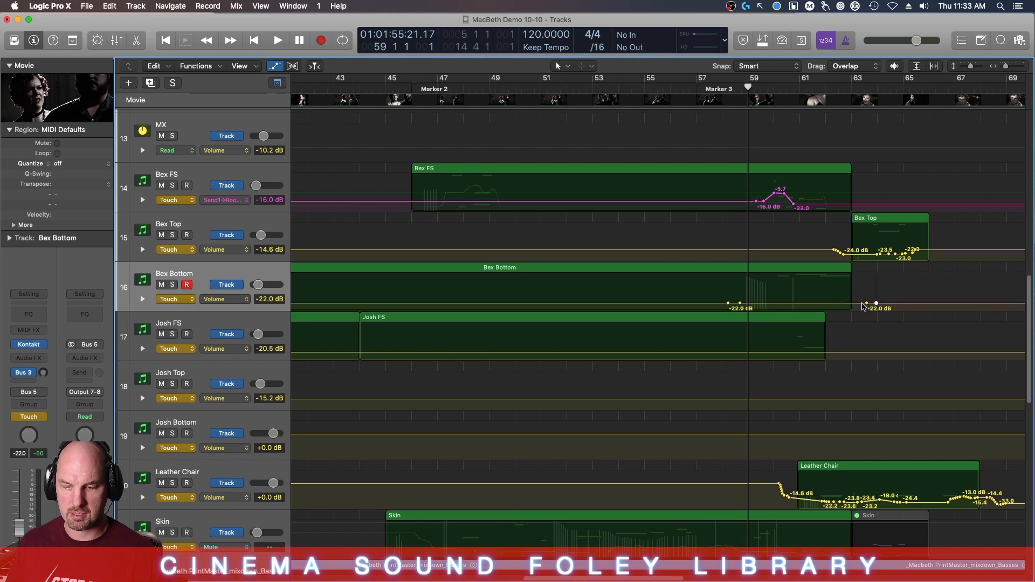
{"action": "left_click_drag", "start_coordinate": [813, 308], "coordinate": [814, 311]}
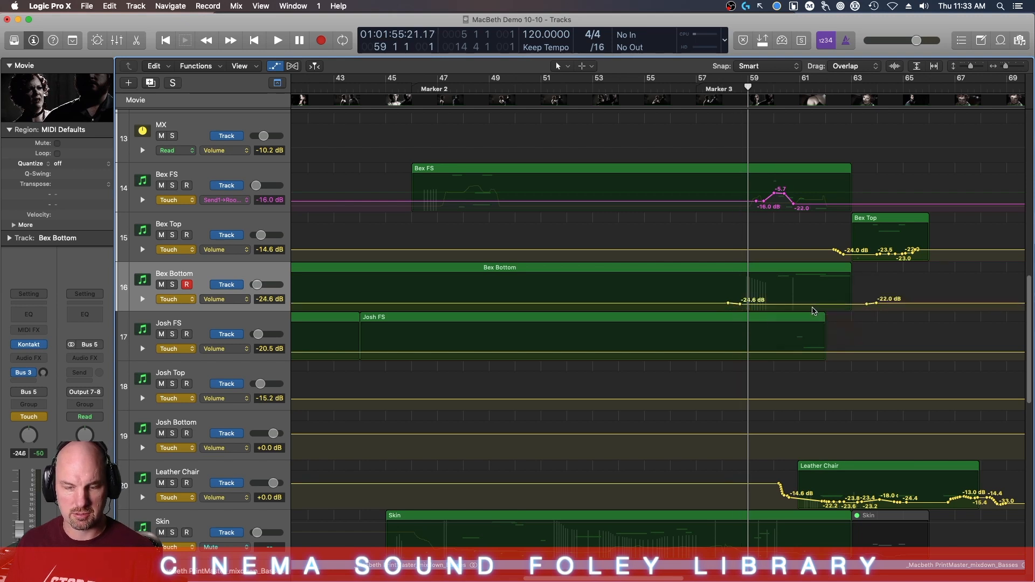
Step: Play the full mix from bar 59 to check the Bex Bottom level, and hide the automation lanes
{"action": "key", "text": "space"}
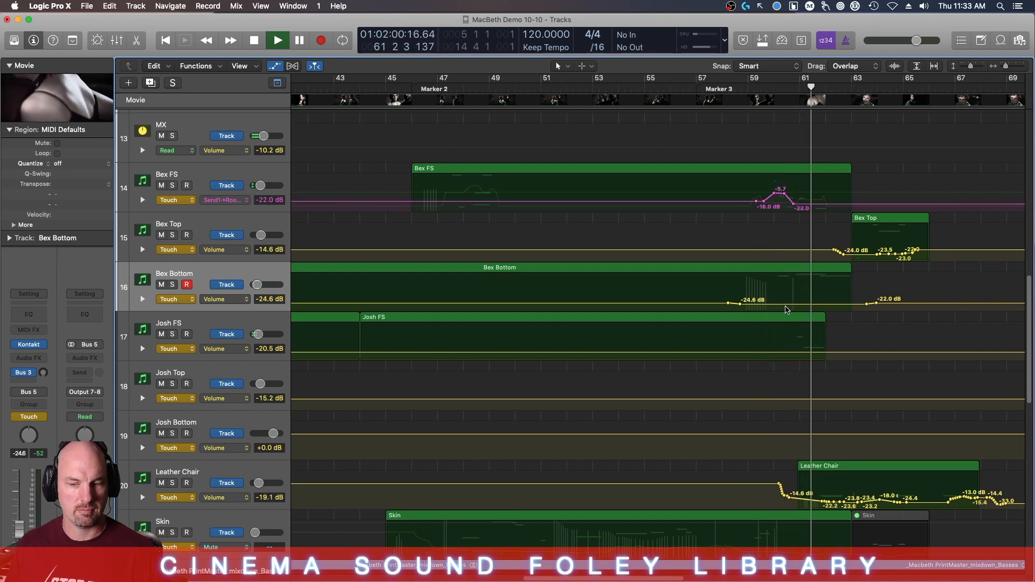
{"action": "key", "text": "space"}
{"action": "key", "text": "a"}
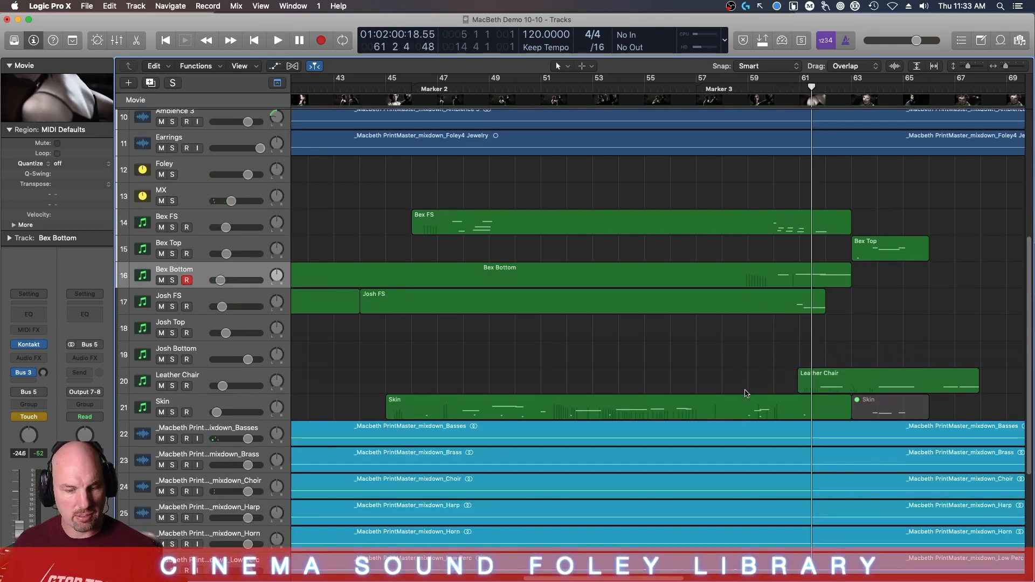
Step: Move the playhead back to bar 46, select the long Skin region and solo the Skin track
{"action": "key", "text": "comma"}
{"action": "key", "text": "comma"}
{"action": "key", "text": "comma"}
{"action": "key", "text": "comma"}
{"action": "key", "text": "comma"}
{"action": "key", "text": "comma"}
{"action": "key", "text": "comma"}
{"action": "key", "text": "comma"}
{"action": "key", "text": "comma"}
{"action": "key", "text": "comma"}
{"action": "key", "text": "comma"}
{"action": "key", "text": "comma"}
{"action": "key", "text": "comma"}
{"action": "key", "text": "comma"}
{"action": "key", "text": "comma"}
{"action": "key", "text": "comma"}
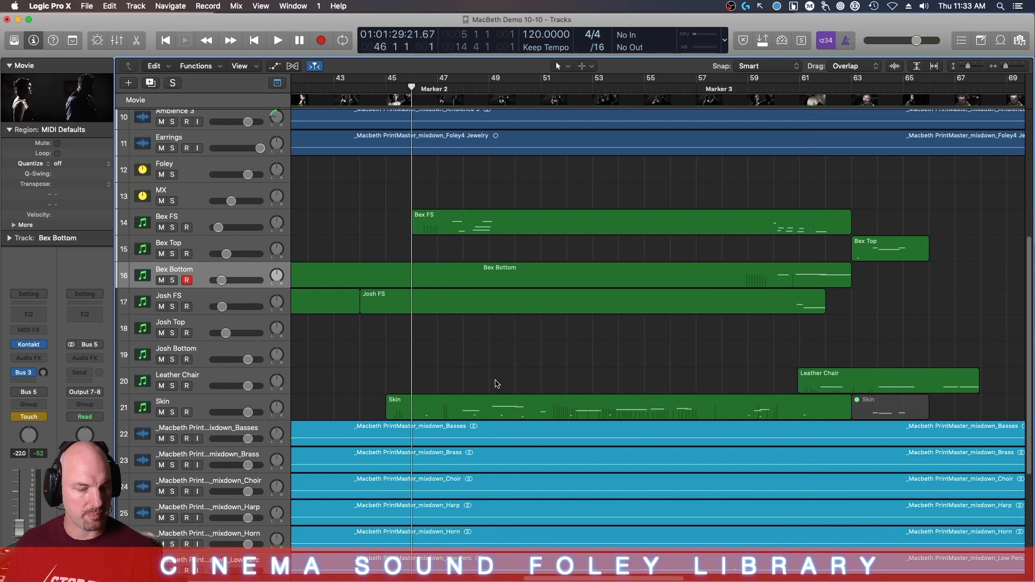
{"action": "left_click", "coordinate": [504, 411]}
{"action": "left_click", "coordinate": [172, 412]}
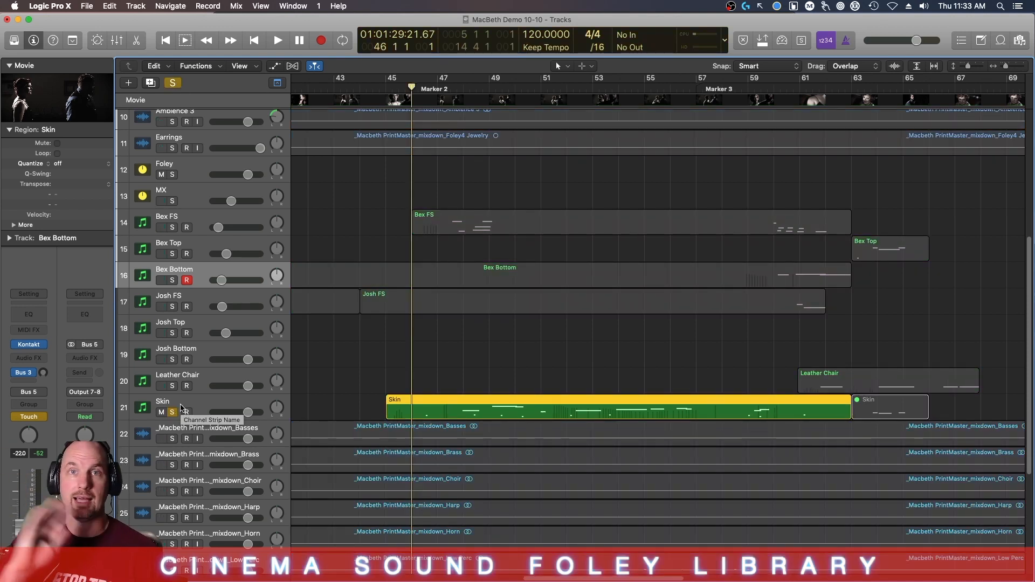
Step: Play the soloed Skin foley from bar 47 with the movie shown in its own enlarged window
{"action": "key", "text": "period"}
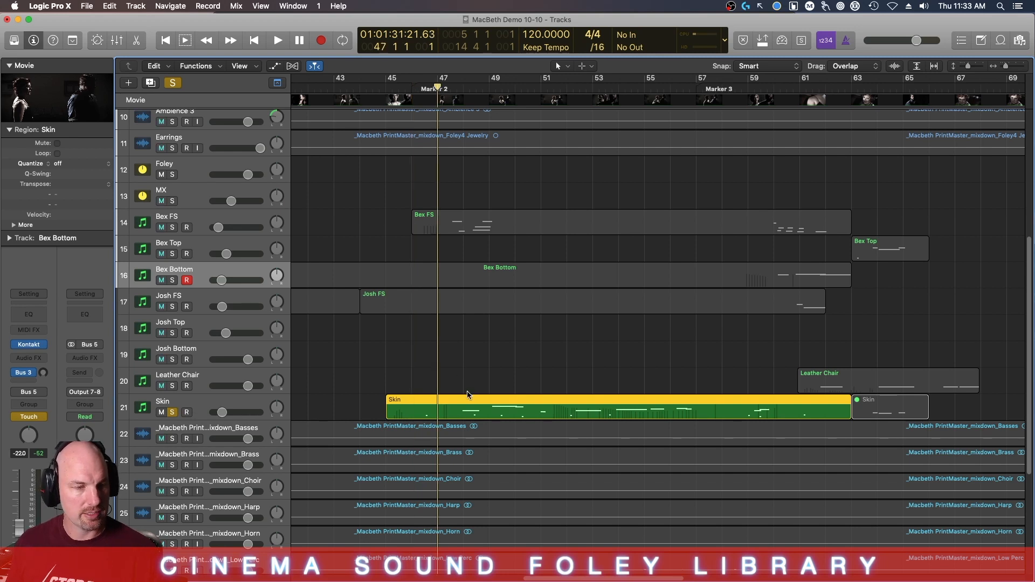
{"action": "key", "text": "space"}
{"action": "double_click", "coordinate": [57, 98]}
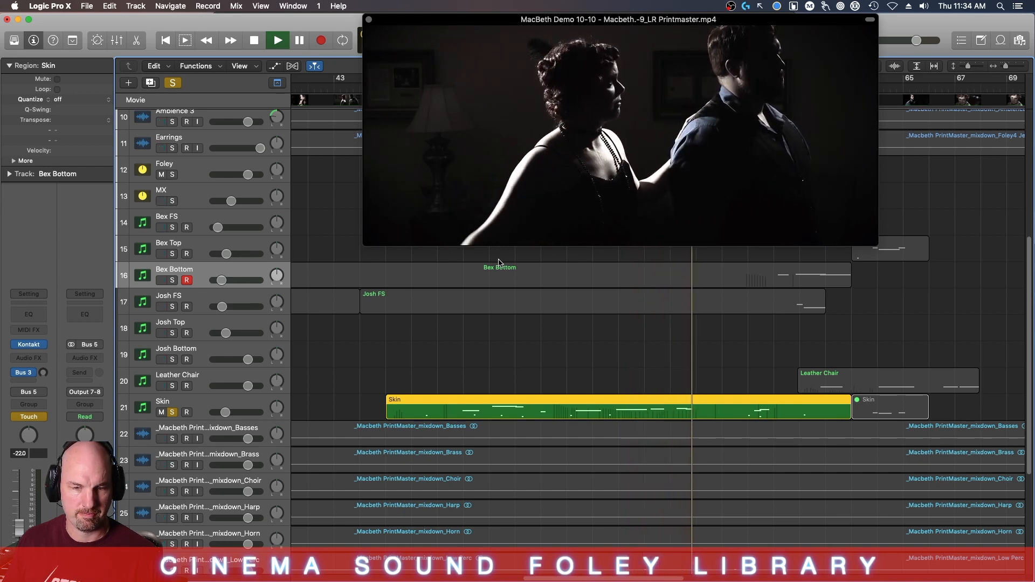
{"action": "key", "text": "space"}
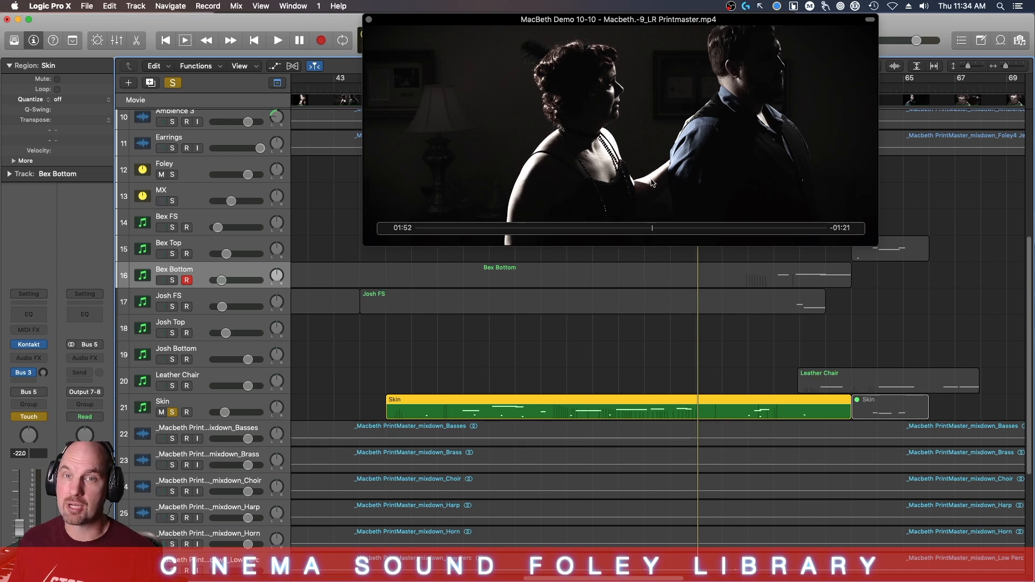
{"action": "key", "text": "space"}
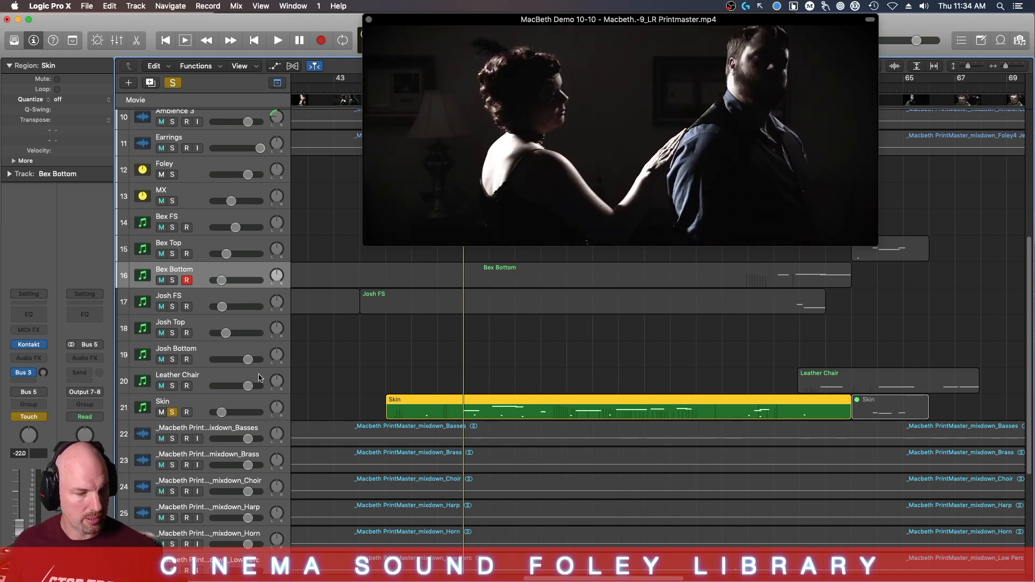
Step: Turn off solo on the Skin track and play the scene from about bar 48, muting the MX track for the second pass
{"action": "left_click", "coordinate": [172, 412]}
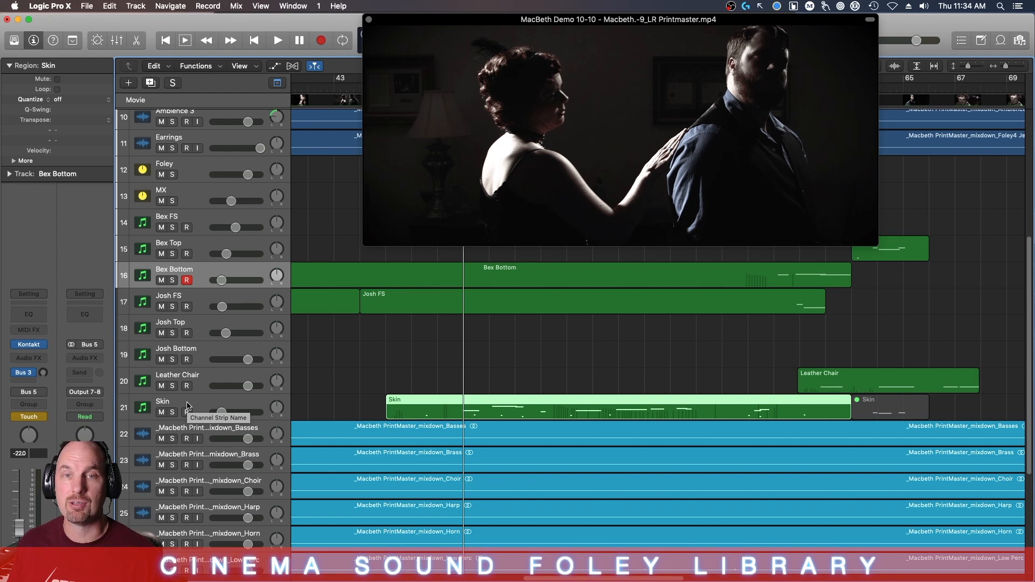
{"action": "key", "text": "space"}
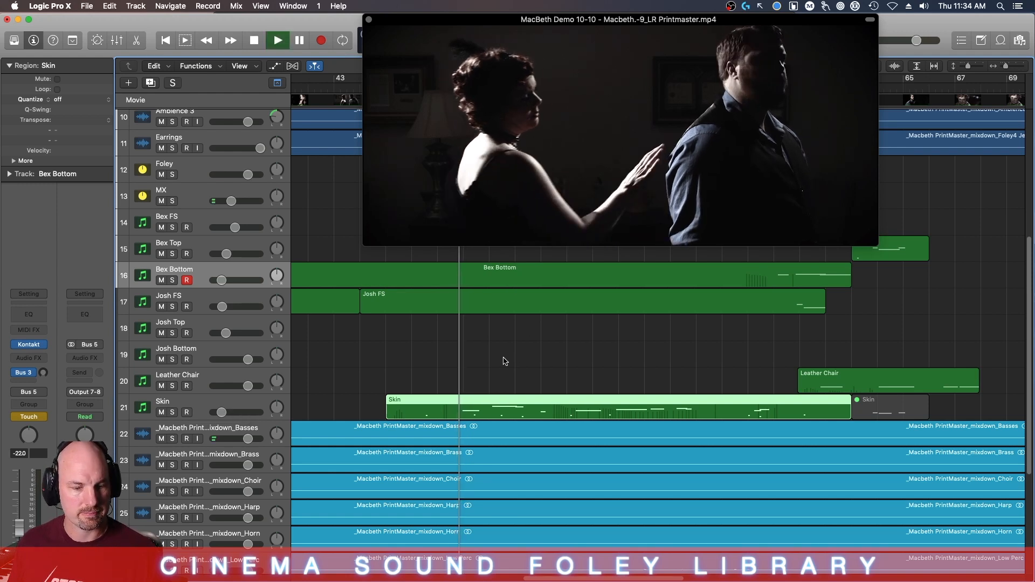
{"action": "key", "text": "space"}
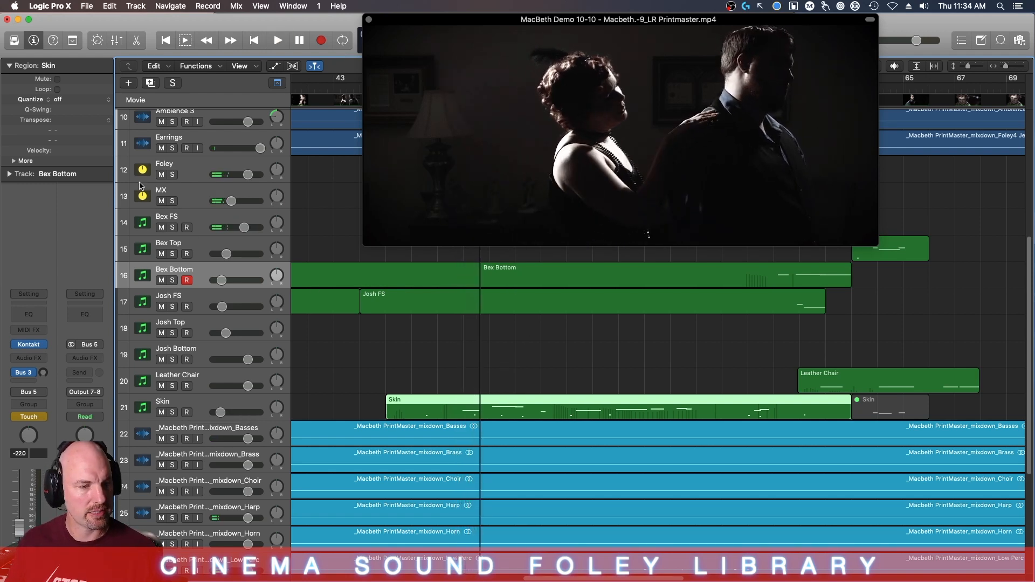
{"action": "key", "text": "space"}
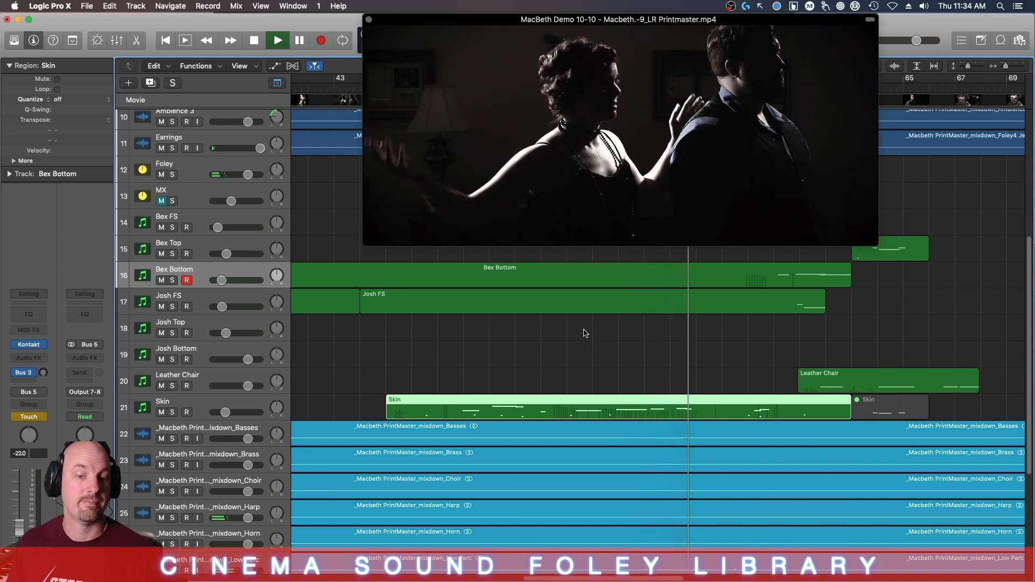
Step: Stop playback and mute the long Skin region for a comparison without the skin foley
{"action": "key", "text": "space"}
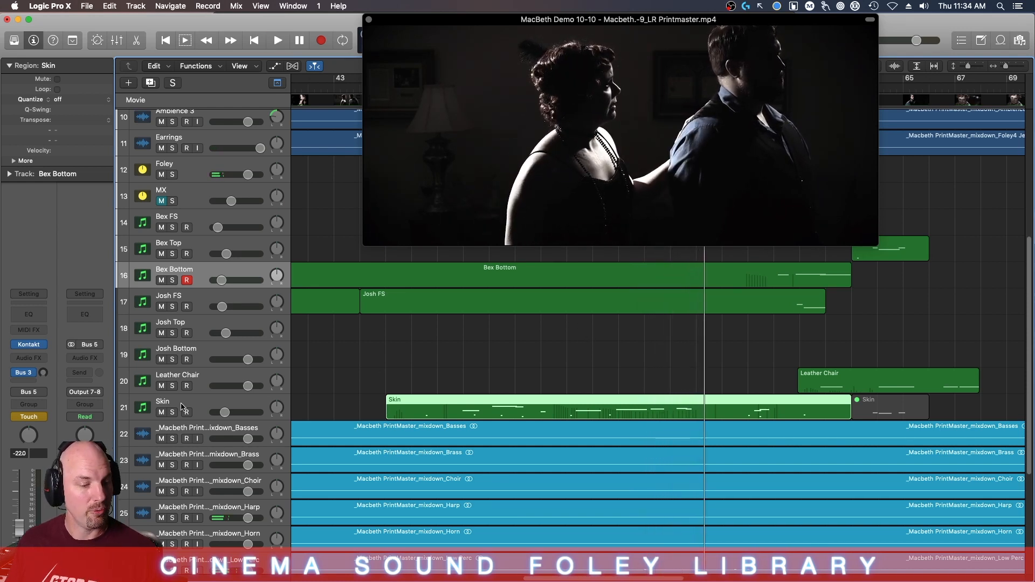
{"action": "left_click", "coordinate": [449, 389]}
{"action": "left_click", "coordinate": [458, 398]}
{"action": "key", "text": "ctrl+m"}
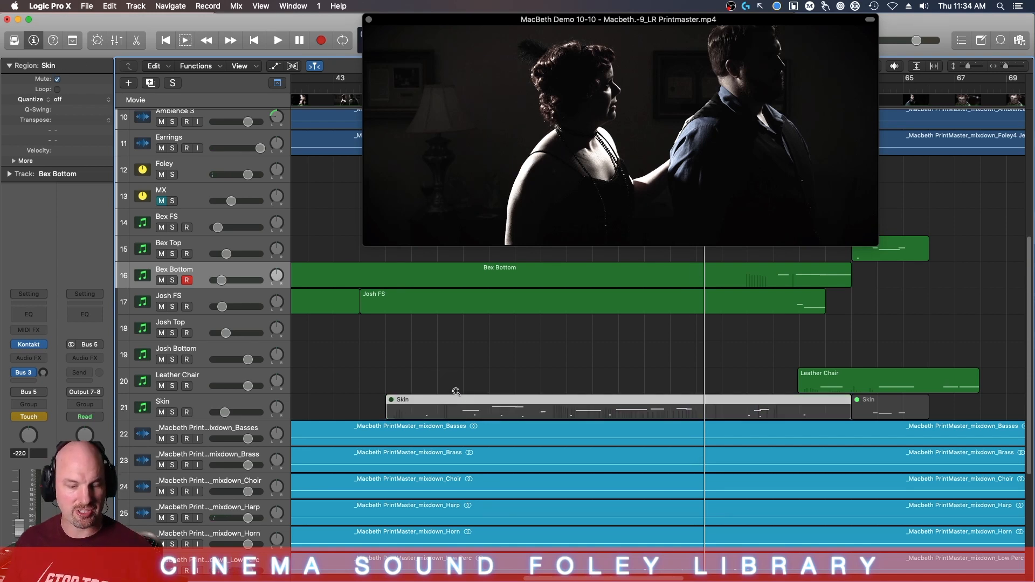
Step: Move the playhead back to about bar 48 and play the scene without the Skin foley
{"action": "key", "text": "comma"}
{"action": "key", "text": "comma"}
{"action": "key", "text": "comma"}
{"action": "key", "text": "comma"}
{"action": "key", "text": "comma"}
{"action": "key", "text": "comma"}
{"action": "key", "text": "comma"}
{"action": "key", "text": "comma"}
{"action": "key", "text": "comma"}
{"action": "key", "text": "comma"}
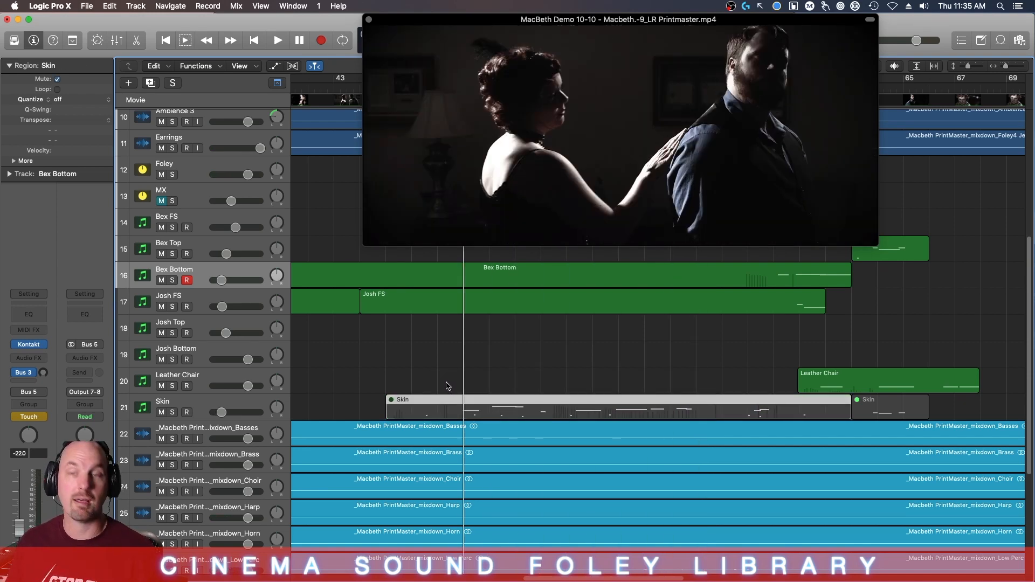
{"action": "key", "text": "space"}
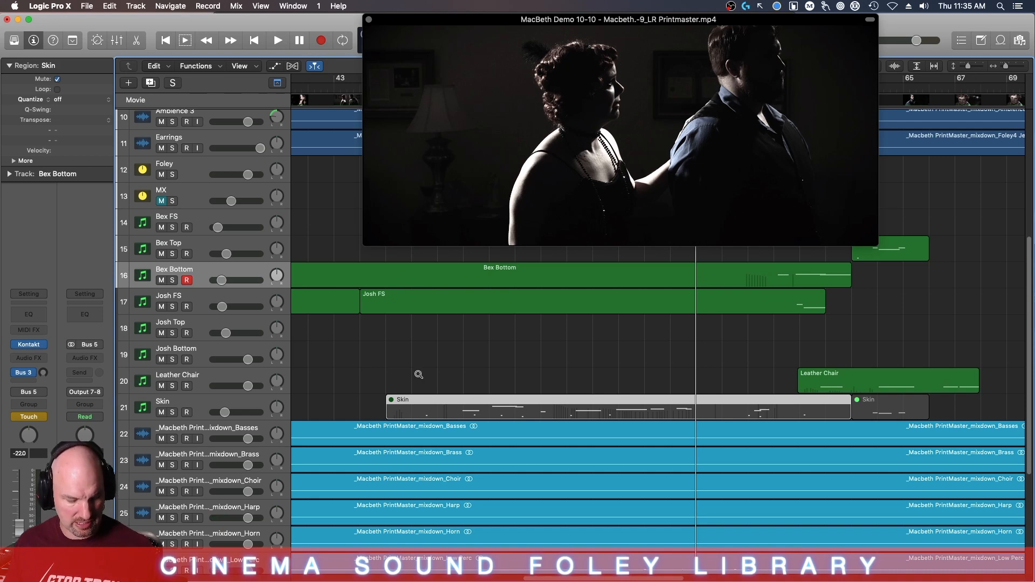
Step: Unmute the long Skin region, move the playhead back and replay the scene with the skin foley
{"action": "key", "text": "ctrl+m"}
{"action": "key", "text": "comma"}
{"action": "key", "text": "comma"}
{"action": "key", "text": "comma"}
{"action": "key", "text": "comma"}
{"action": "key", "text": "comma"}
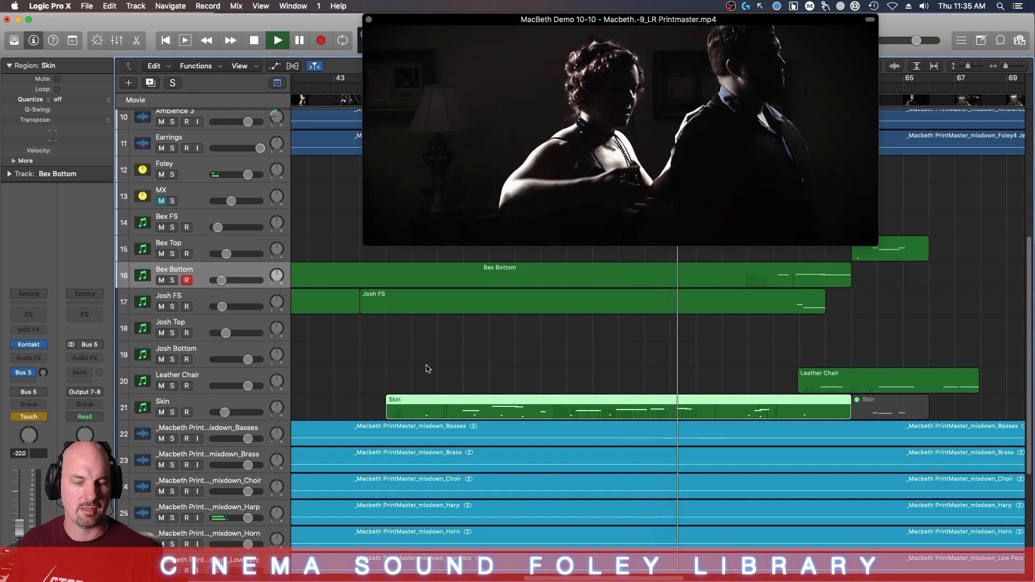
{"action": "key", "text": "space"}
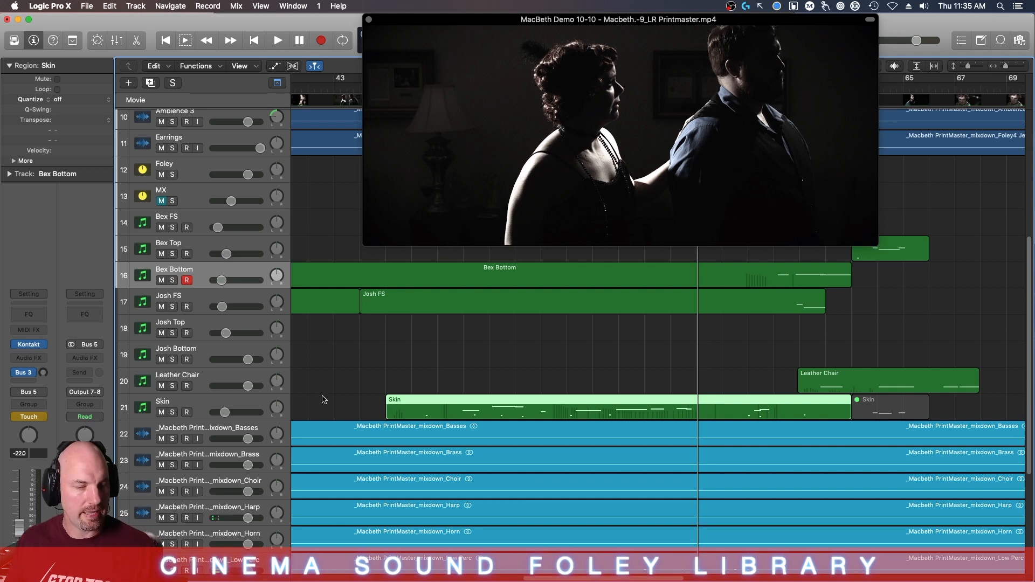
Step: Select the Leather Chair region and play the scene from about bar 61 with the Foley track muted
{"action": "left_click", "coordinate": [841, 376]}
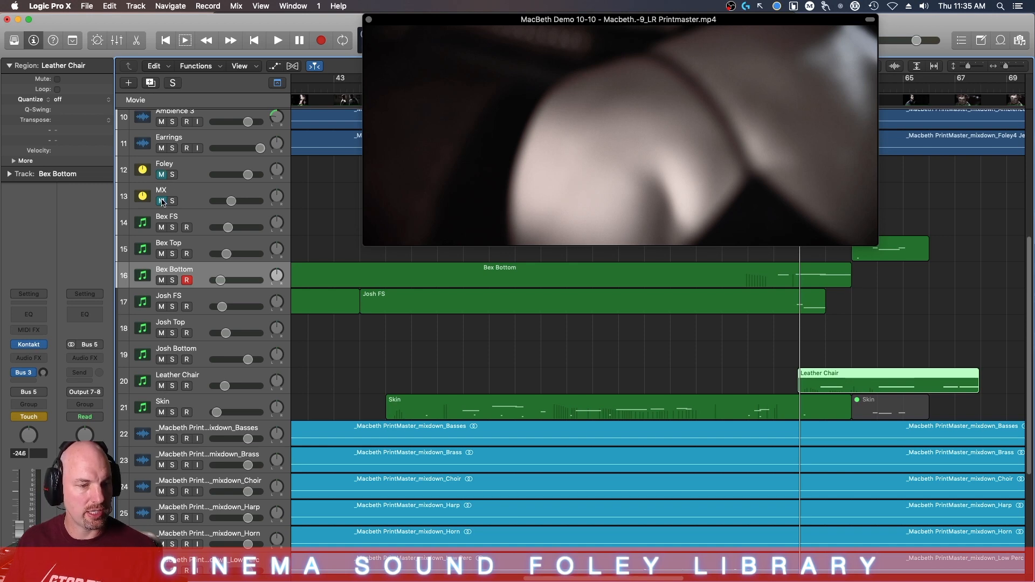
{"action": "key", "text": "space"}
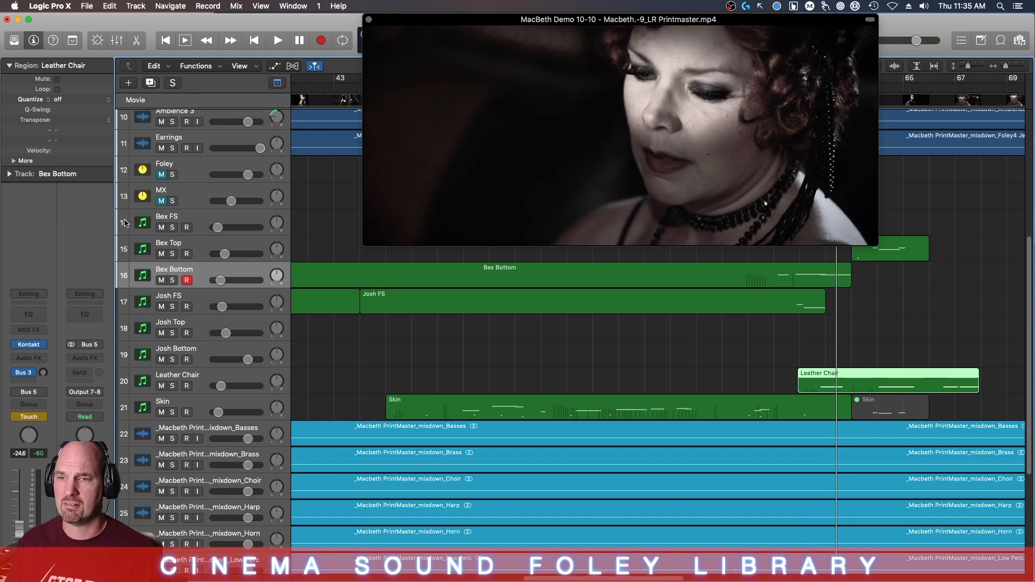
{"action": "key", "text": "space"}
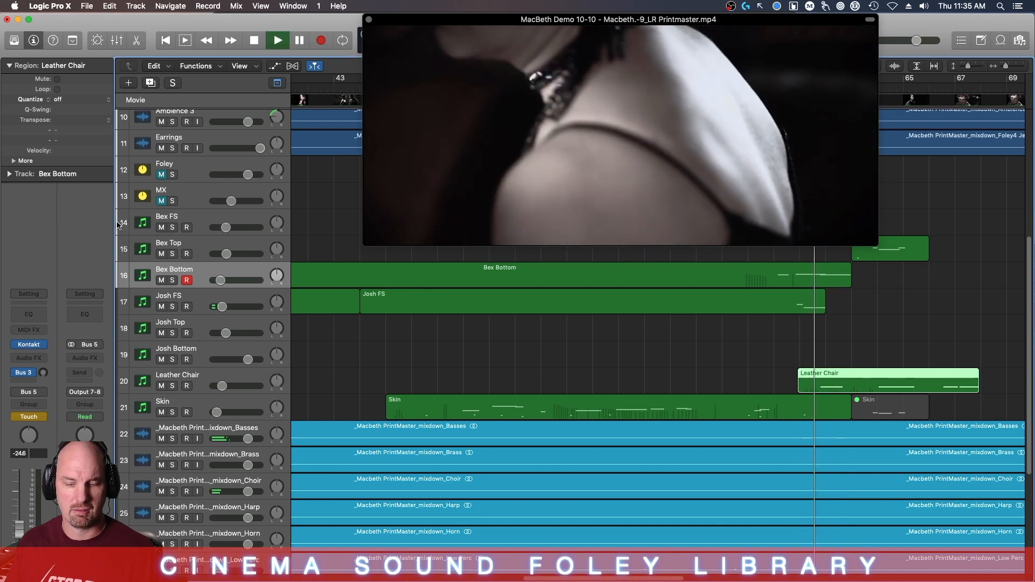
{"action": "key", "text": "space"}
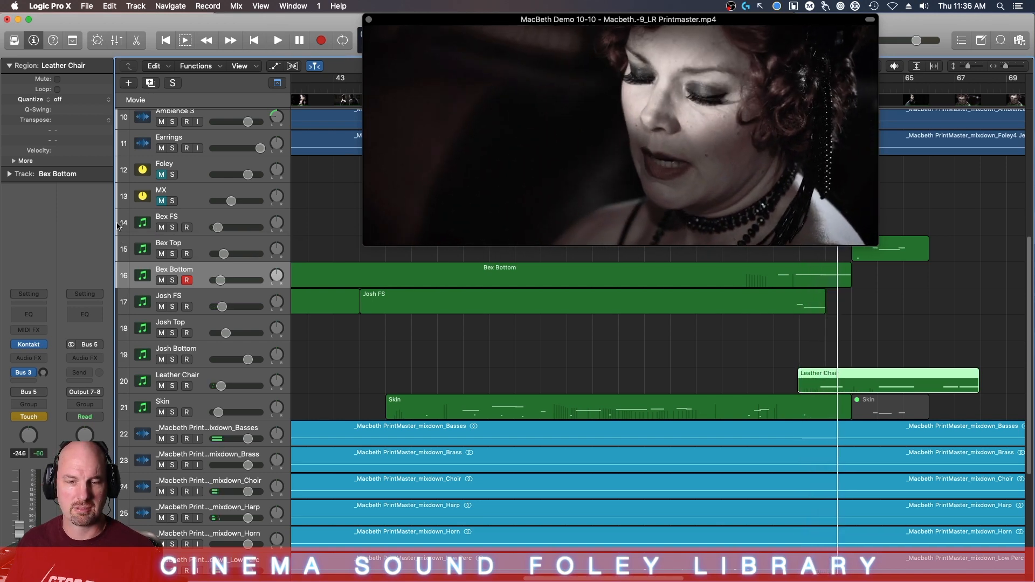
Step: Return to about bar 61 with Foley unmuted, open the Leather Chair track's Kontakt instrument and play its foley
{"action": "key", "text": "comma"}
{"action": "key", "text": "comma"}
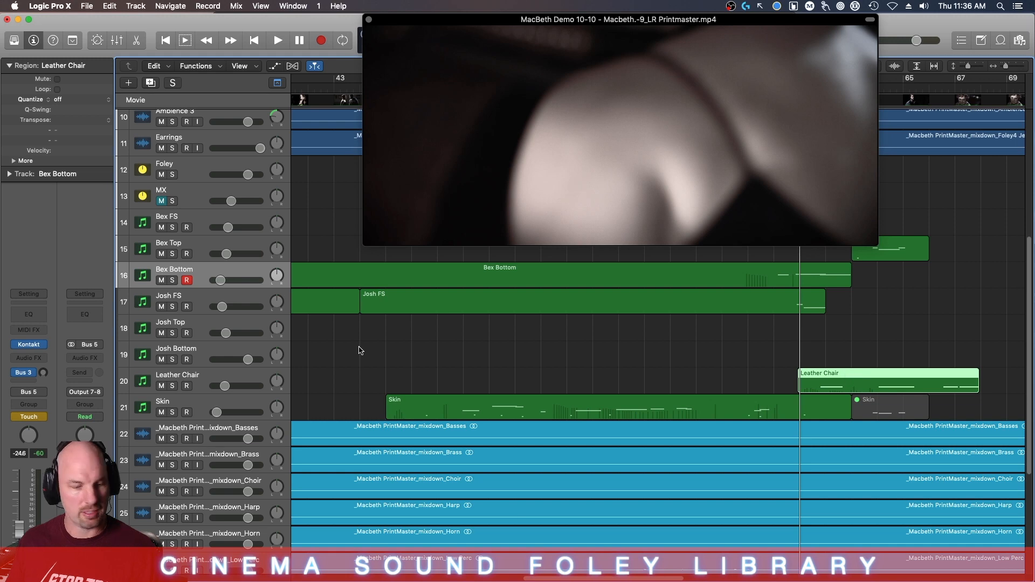
{"action": "left_click", "coordinate": [235, 375]}
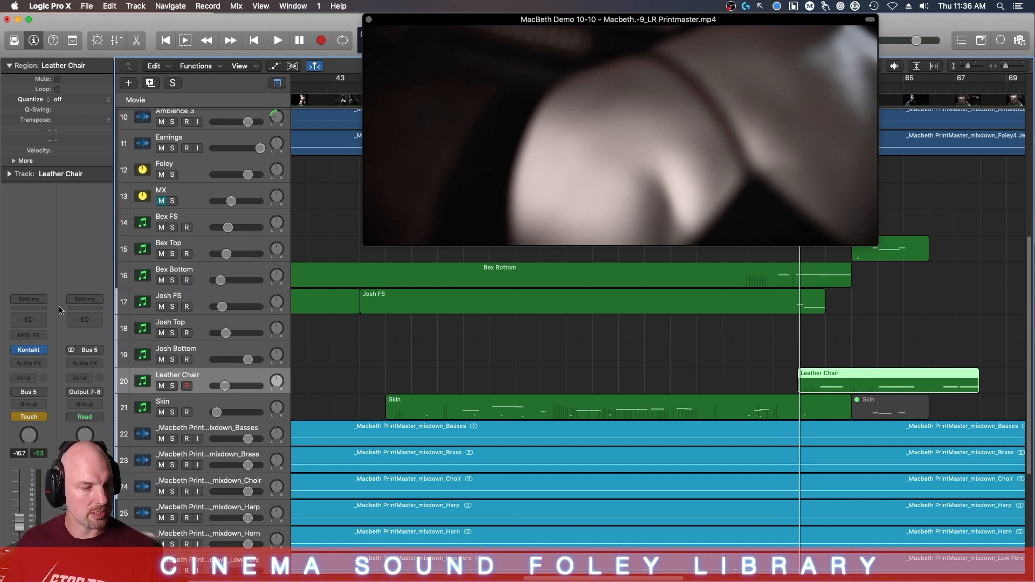
{"action": "left_click", "coordinate": [26, 348]}
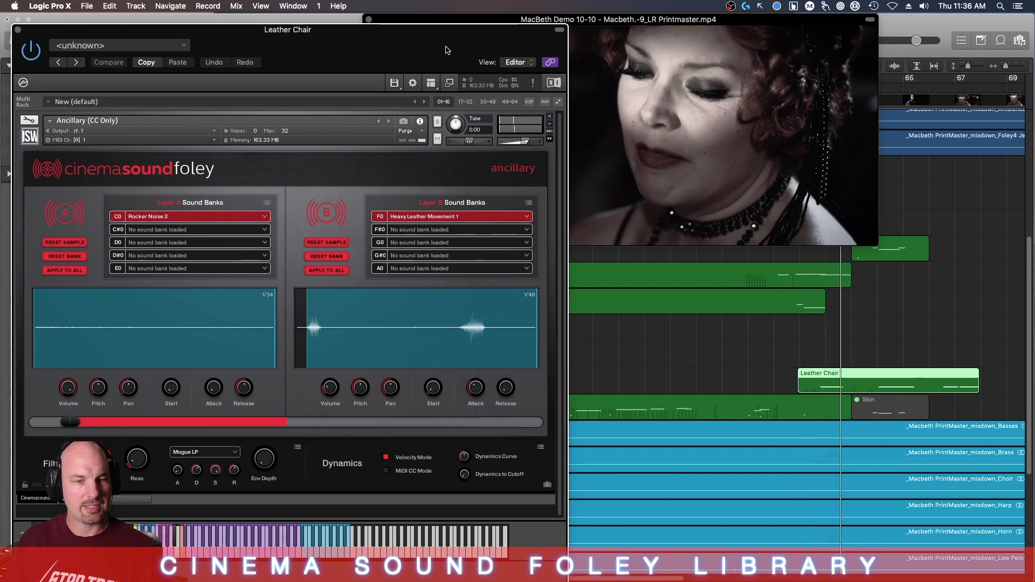
{"action": "left_click_drag", "start_coordinate": [430, 33], "coordinate": [796, 22]}
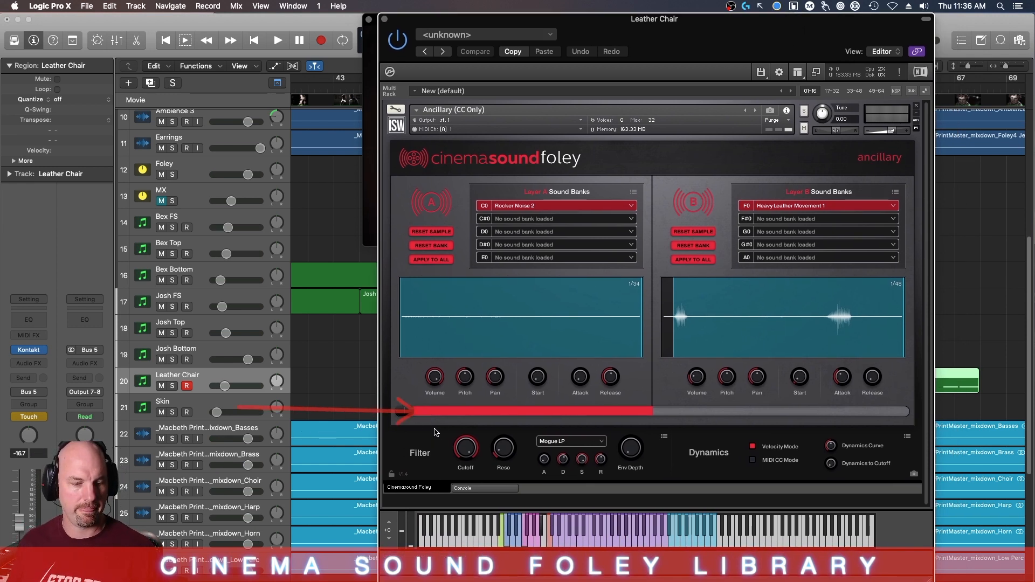
{"action": "key", "text": "space"}
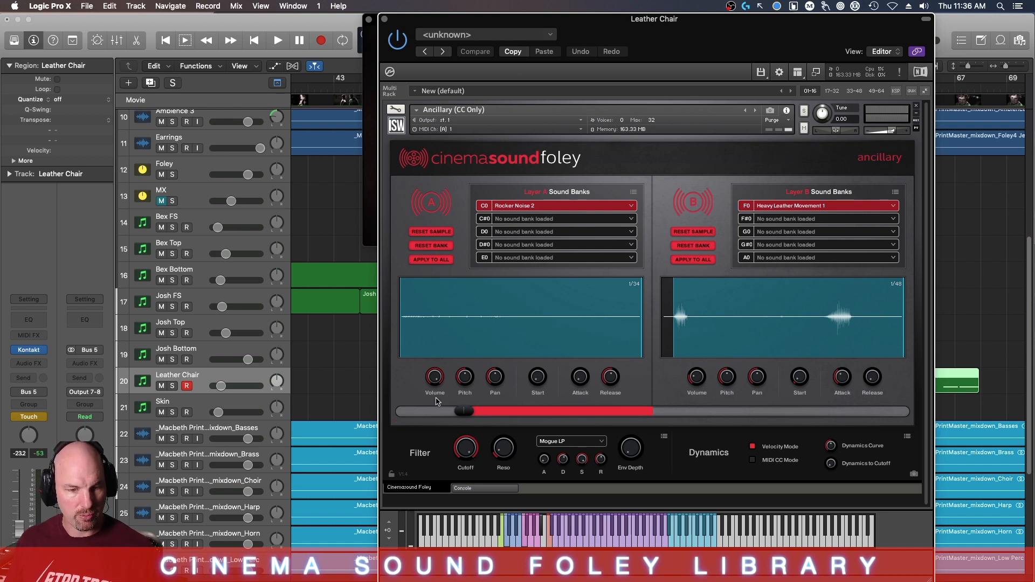
{"action": "left_click_drag", "start_coordinate": [531, 24], "coordinate": [547, 7]}
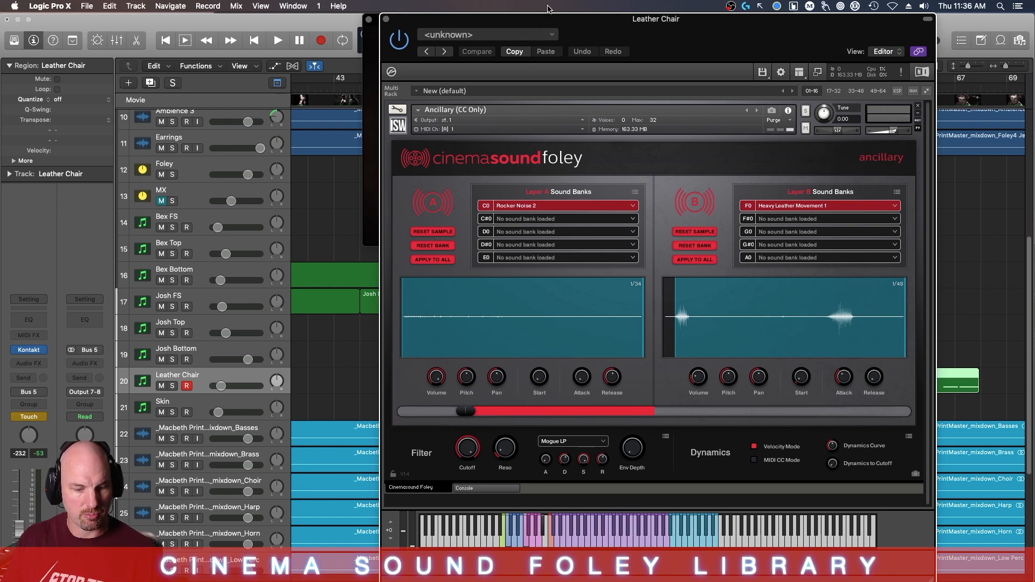
Step: Open the instrument's Console page and play the soloed Leather Chair region to audition Layer 1 and Layer 2
{"action": "left_click", "coordinate": [487, 488]}
{"action": "left_click", "coordinate": [244, 382]}
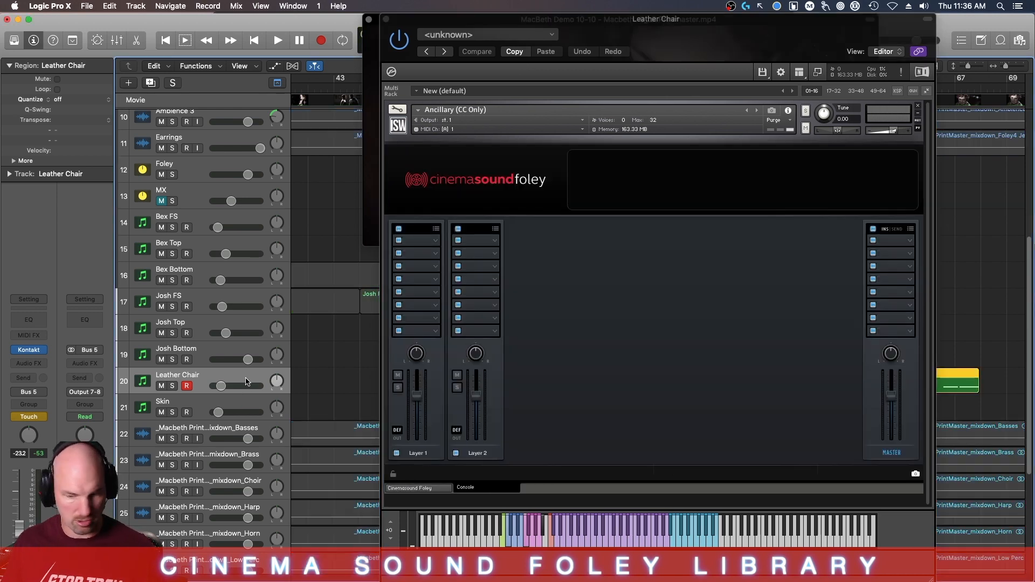
{"action": "left_click_drag", "start_coordinate": [623, 22], "coordinate": [443, 22]}
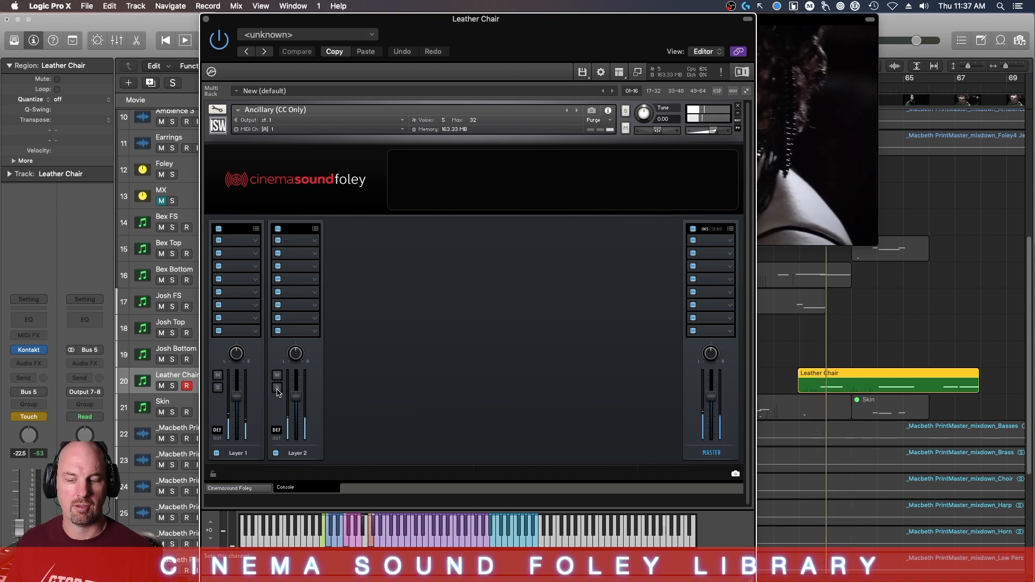
{"action": "left_click_drag", "start_coordinate": [532, 21], "coordinate": [318, 21]}
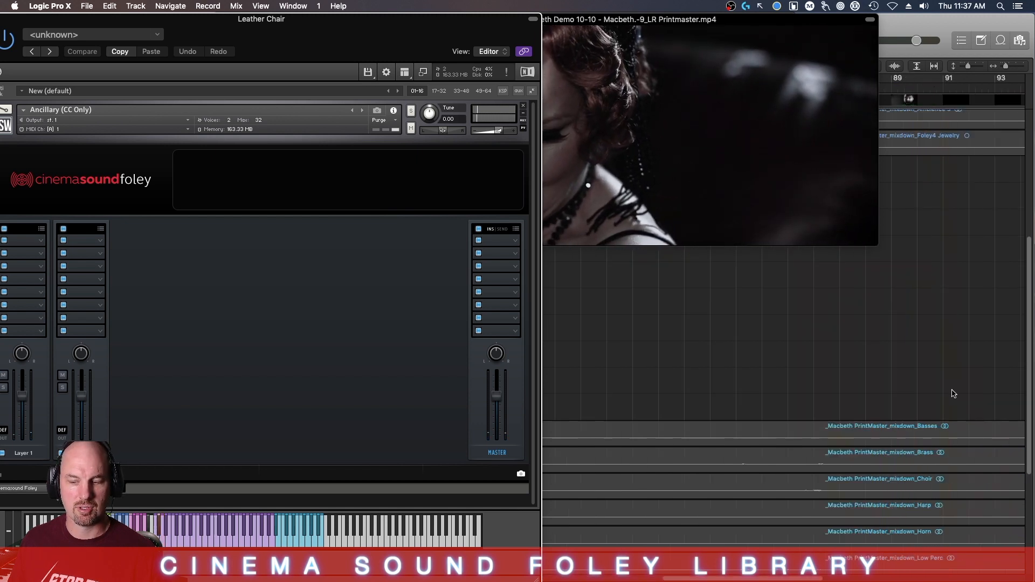
{"action": "scroll", "coordinate": [949, 393], "scroll_direction": "right", "scroll_amount": 10}
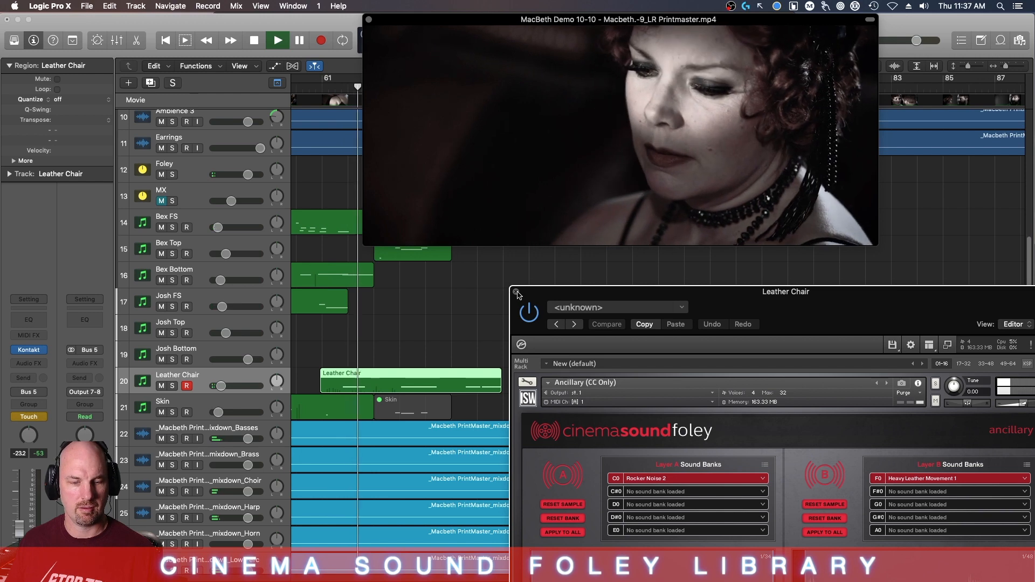
Step: Play the Leather Chair foley with the instrument's main page in view, and inspect the layer slider's MIDI CC automation options
{"action": "left_click_drag", "start_coordinate": [575, 292], "coordinate": [514, 36]}
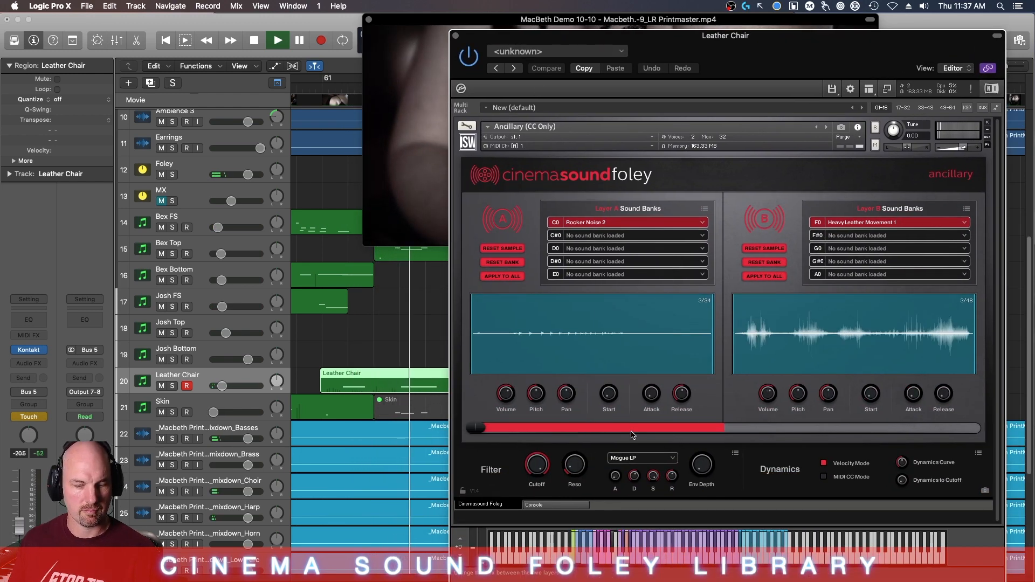
{"action": "key", "text": "space"}
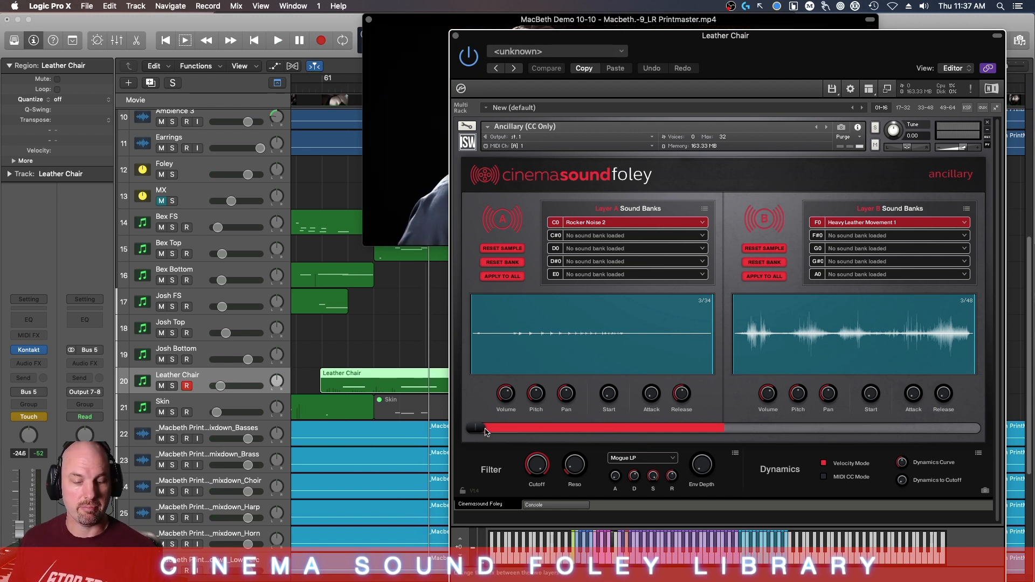
{"action": "right_click", "coordinate": [480, 429]}
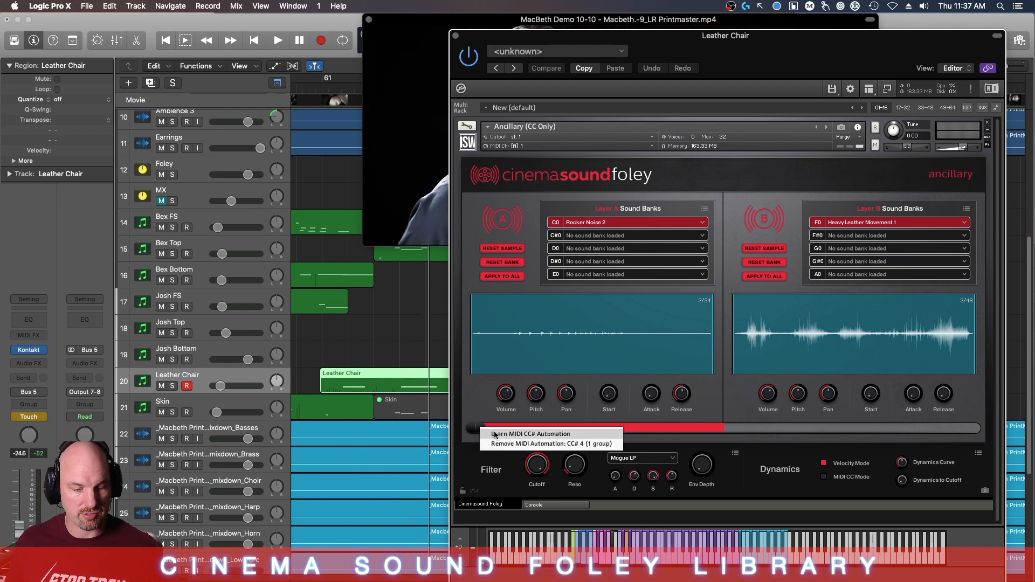
{"action": "left_click", "coordinate": [476, 399]}
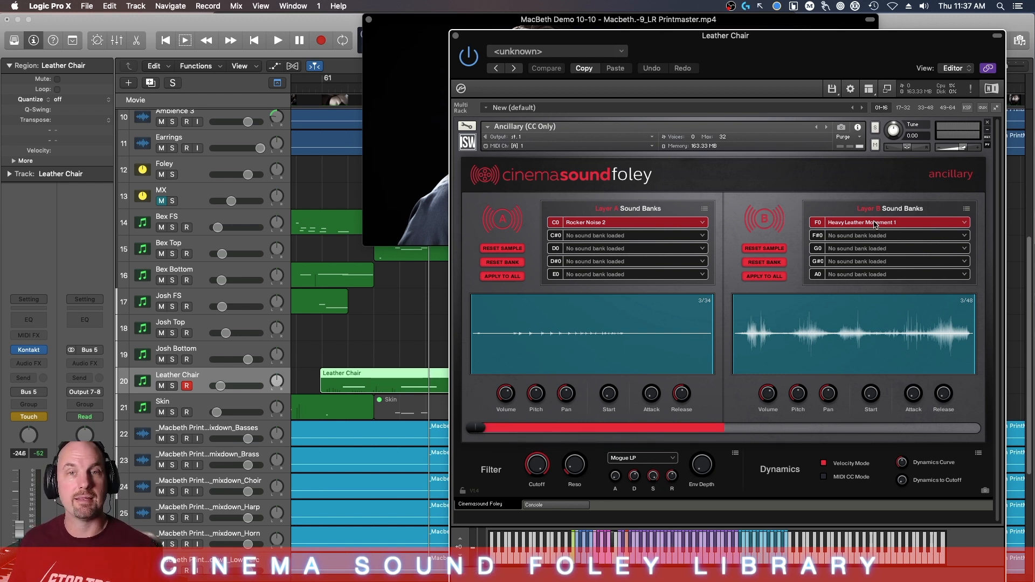
Step: Replay the Leather Chair region from about bar 61, demonstrating the layer crossfade slider at the Layer A end
{"action": "key", "text": "comma"}
{"action": "key", "text": "comma"}
{"action": "key", "text": "comma"}
{"action": "key", "text": "comma"}
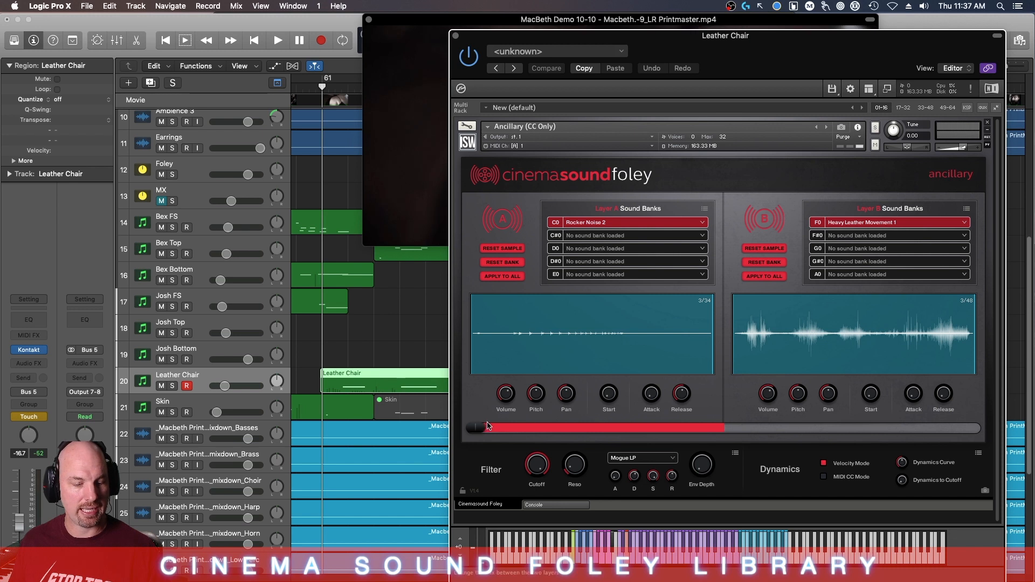
{"action": "key", "text": "space"}
{"action": "left_click_drag", "start_coordinate": [475, 429], "coordinate": [452, 434]}
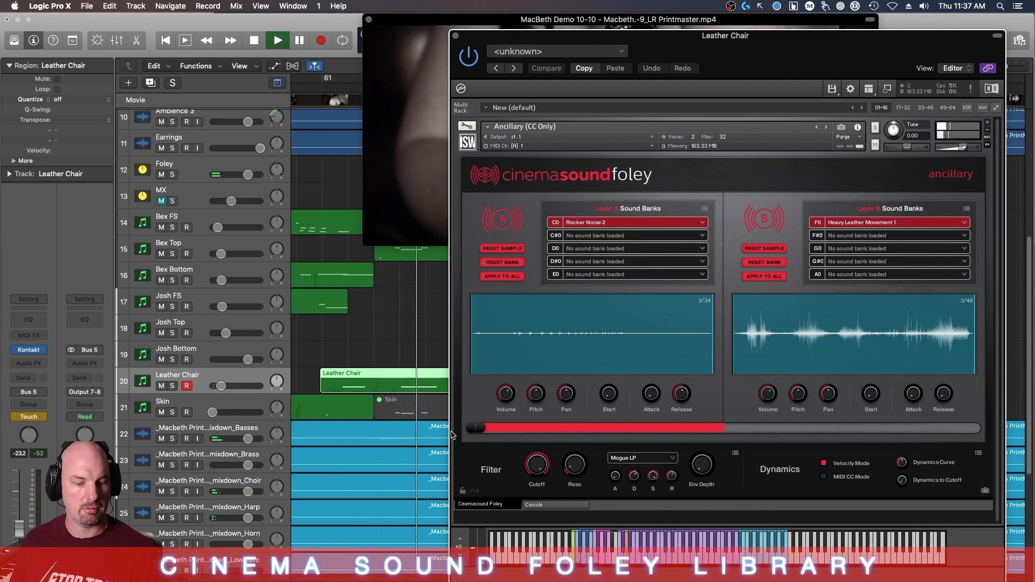
{"action": "left_click_drag", "start_coordinate": [613, 38], "coordinate": [730, 39]}
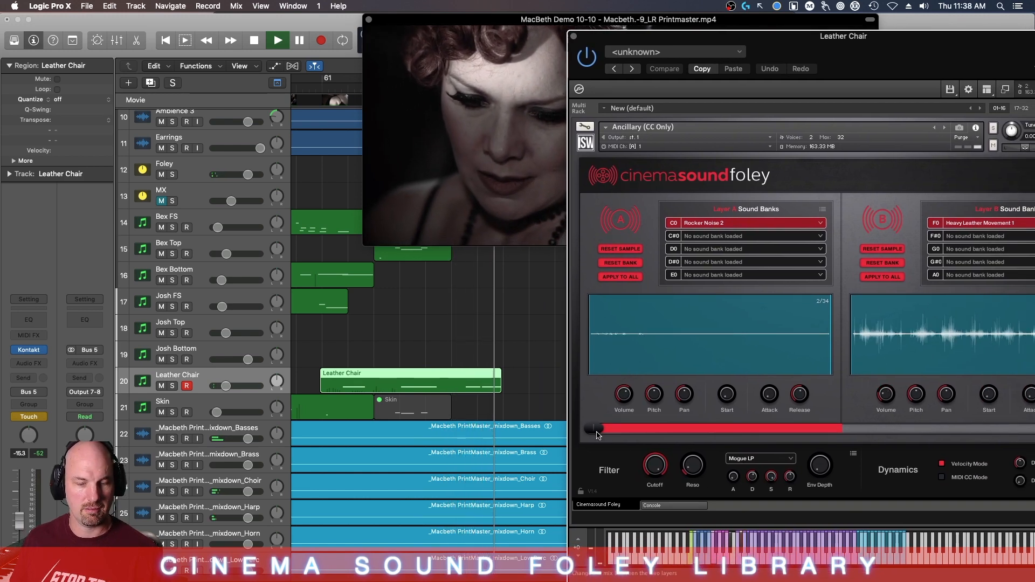
{"action": "key", "text": "space"}
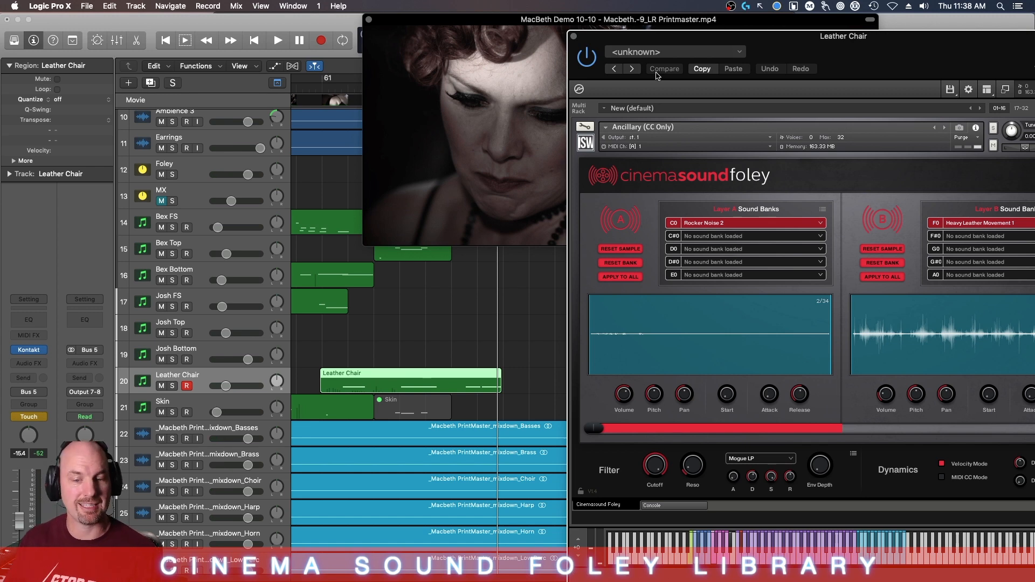
Step: Close the Leather Chair instrument window, move the playhead back to about bar 55 and unmute the MX track
{"action": "left_click", "coordinate": [574, 38]}
{"action": "key", "text": "comma"}
{"action": "key", "text": "comma"}
{"action": "key", "text": "comma"}
{"action": "key", "text": "comma"}
{"action": "key", "text": "comma"}
{"action": "key", "text": "comma"}
{"action": "key", "text": "comma"}
{"action": "key", "text": "comma"}
{"action": "key", "text": "comma"}
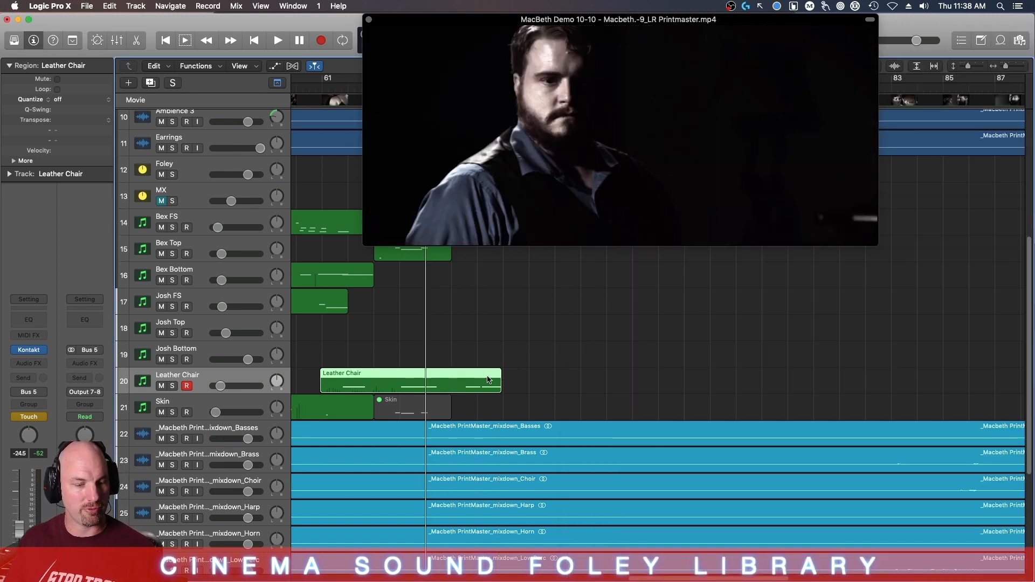
{"action": "key", "text": "comma"}
{"action": "key", "text": "comma"}
{"action": "key", "text": "comma"}
{"action": "key", "text": "comma"}
{"action": "key", "text": "comma"}
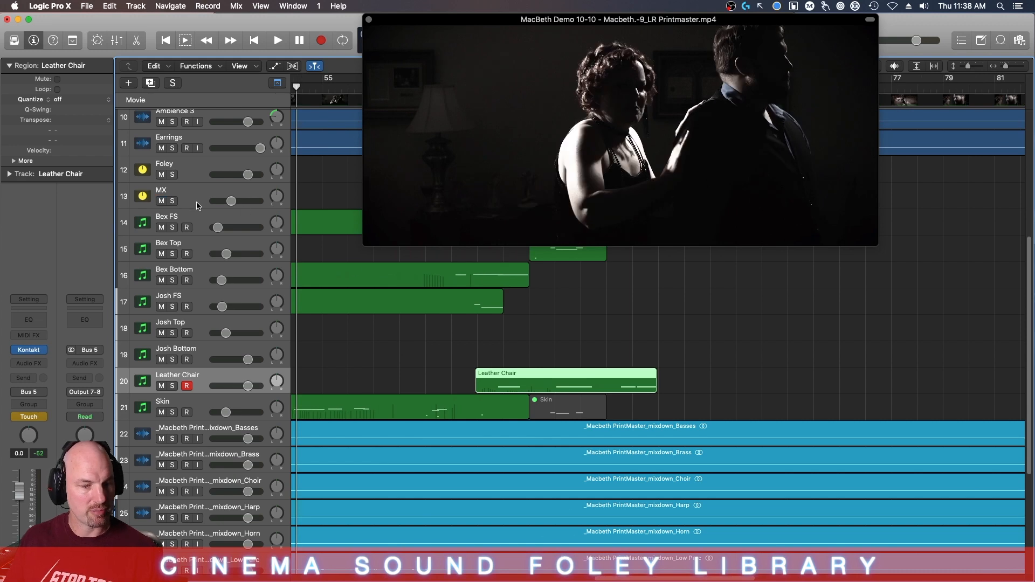
{"action": "key", "text": "comma"}
{"action": "key", "text": "comma"}
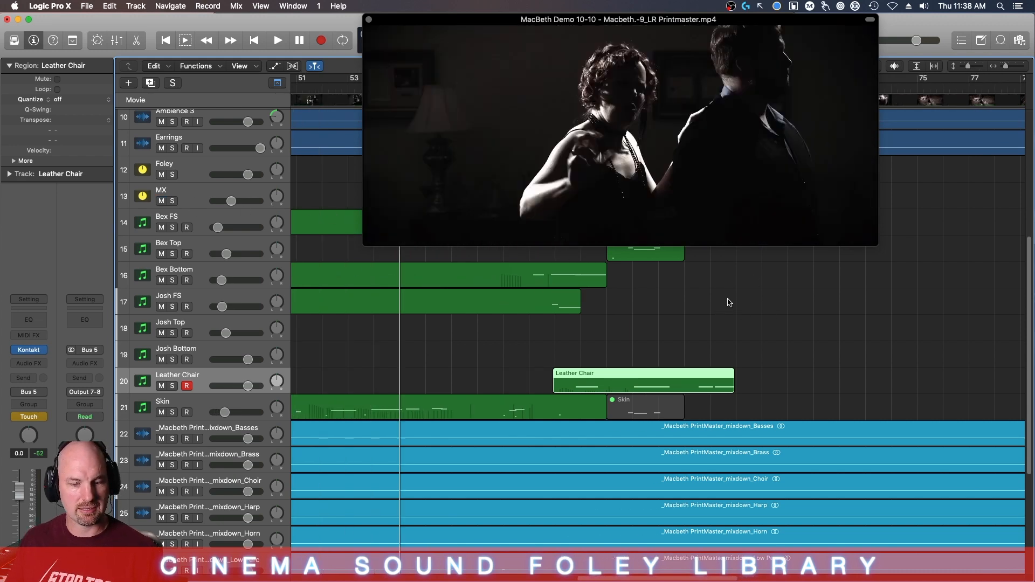
Step: Play the scene with music and all foley into the Leather Chair region, stopping at about bar 64
{"action": "key", "text": "space"}
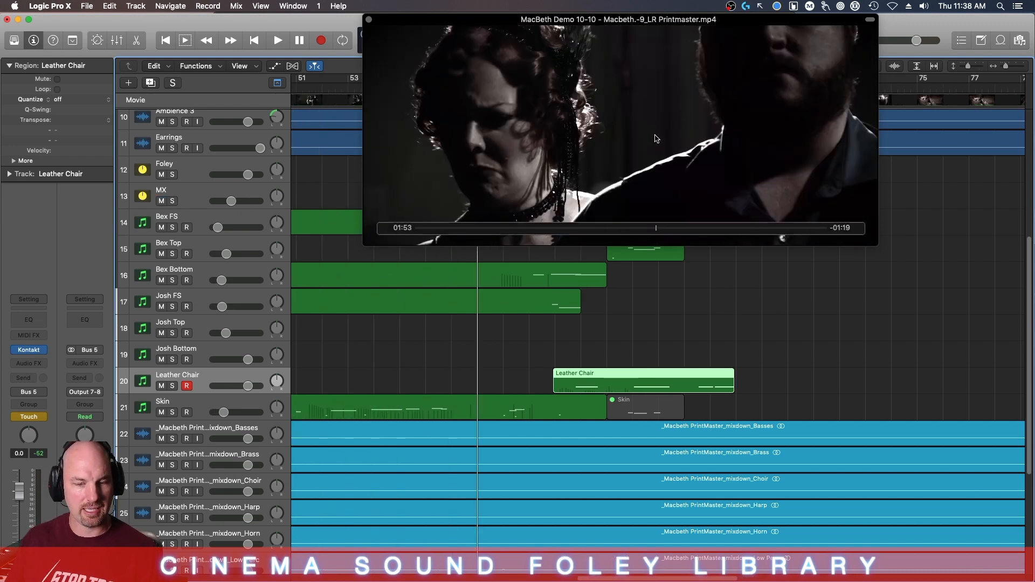
{"action": "left_click", "coordinate": [656, 302]}
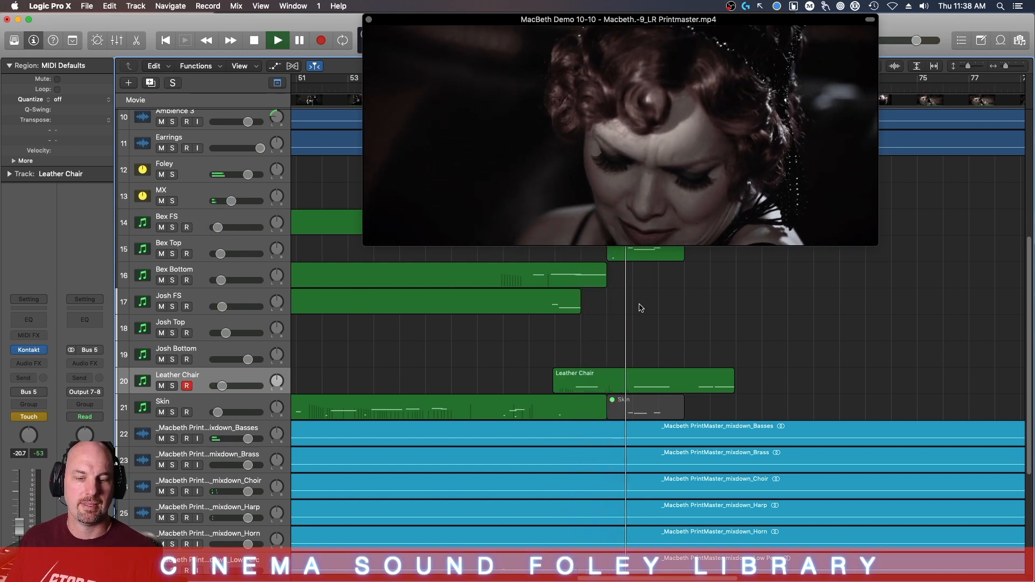
{"action": "key", "text": "space"}
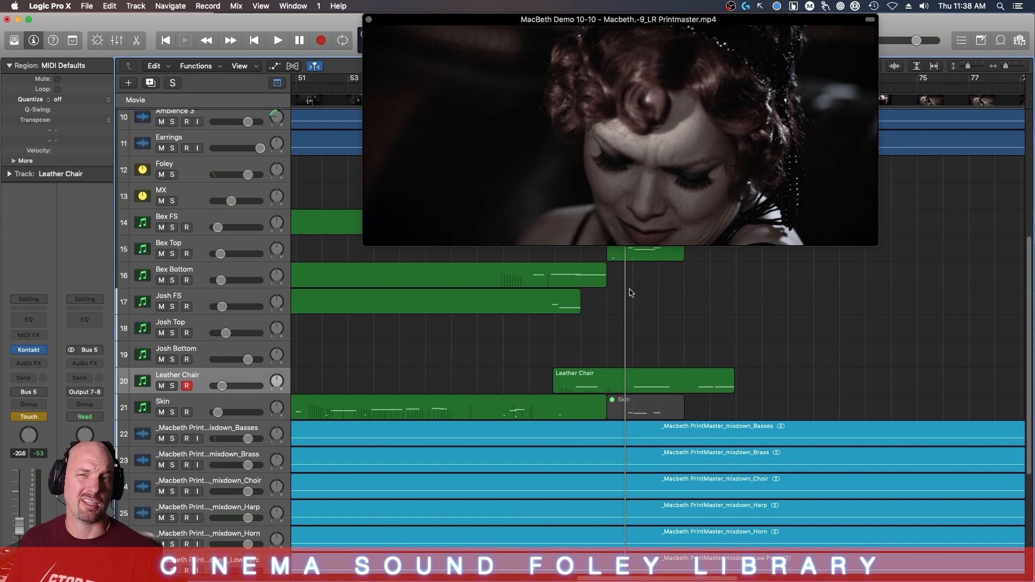